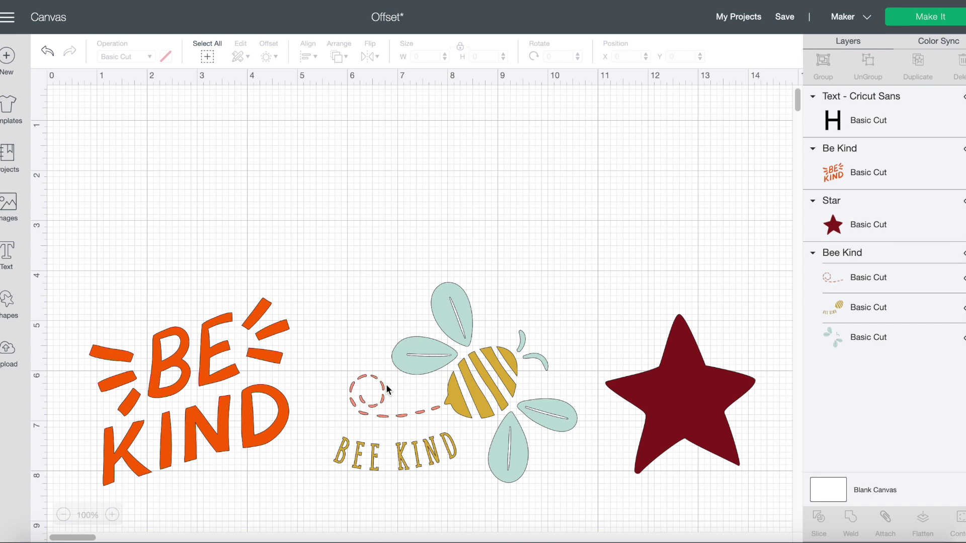
- Select and nudge the Be Kind design, then preview several outward and inset offset distances
{"action": "left_click", "coordinate": [196, 409]}
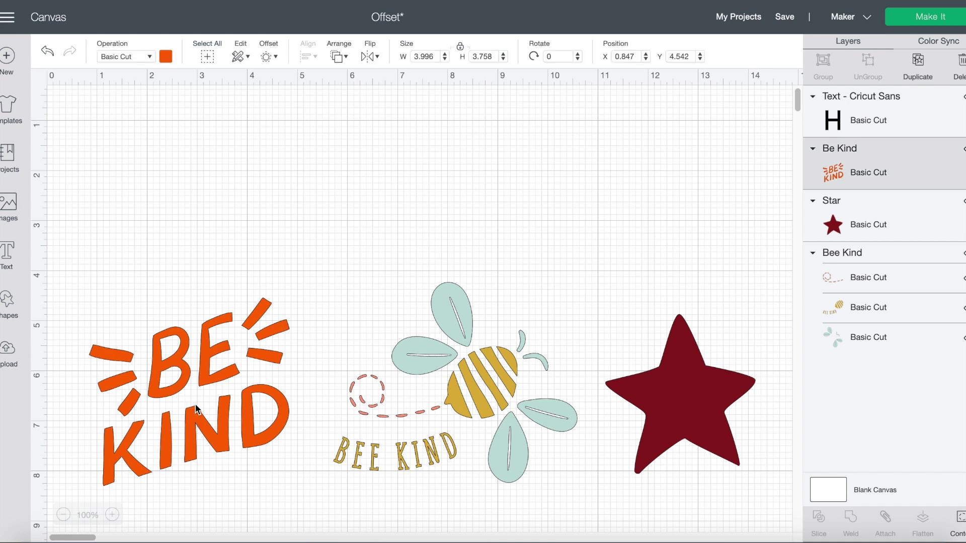
{"action": "left_click_drag", "start_coordinate": [196, 409], "coordinate": [198, 414]}
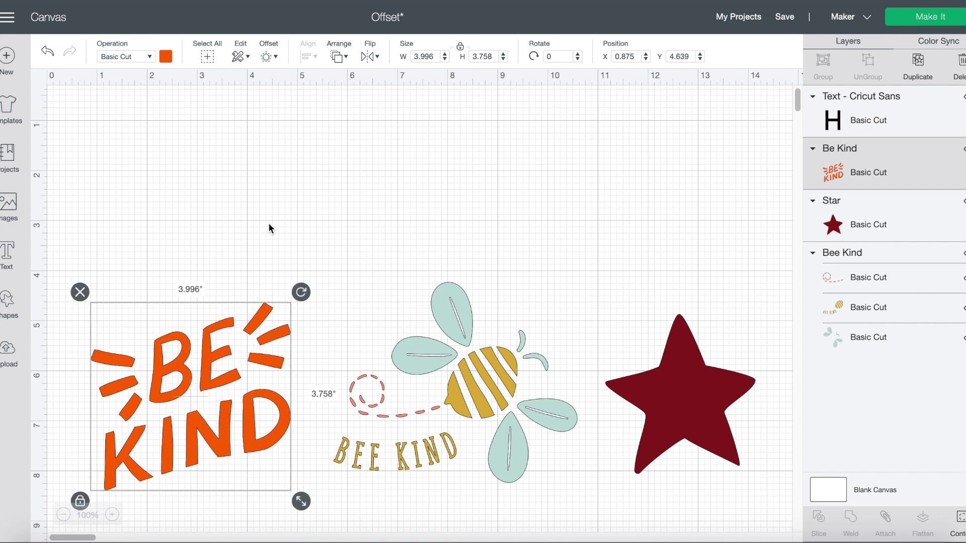
{"action": "left_click", "coordinate": [269, 57]}
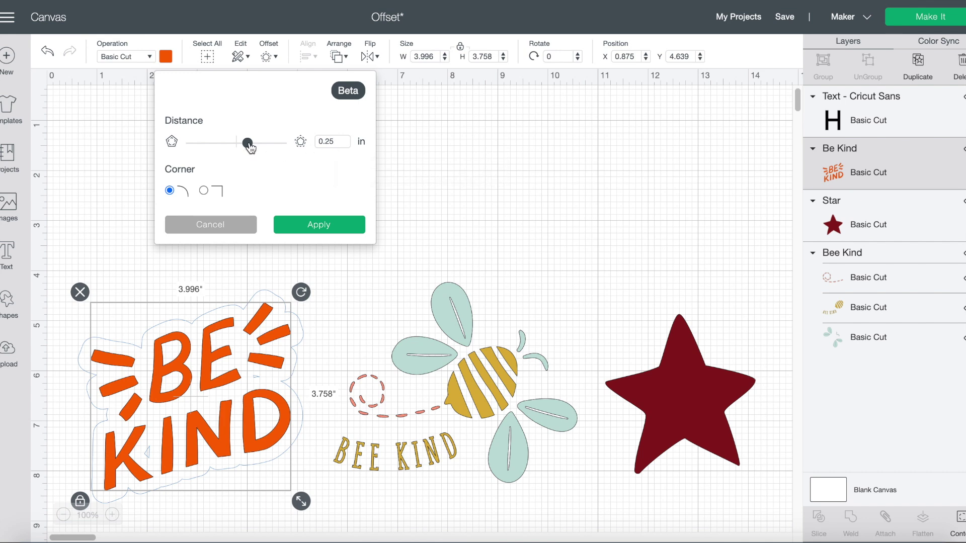
{"action": "mouse_move", "coordinate": [250, 147]}
{"action": "left_mouse_down"}
{"action": "mouse_move", "coordinate": [261, 148]}
{"action": "mouse_move", "coordinate": [252, 147]}
{"action": "left_mouse_up"}
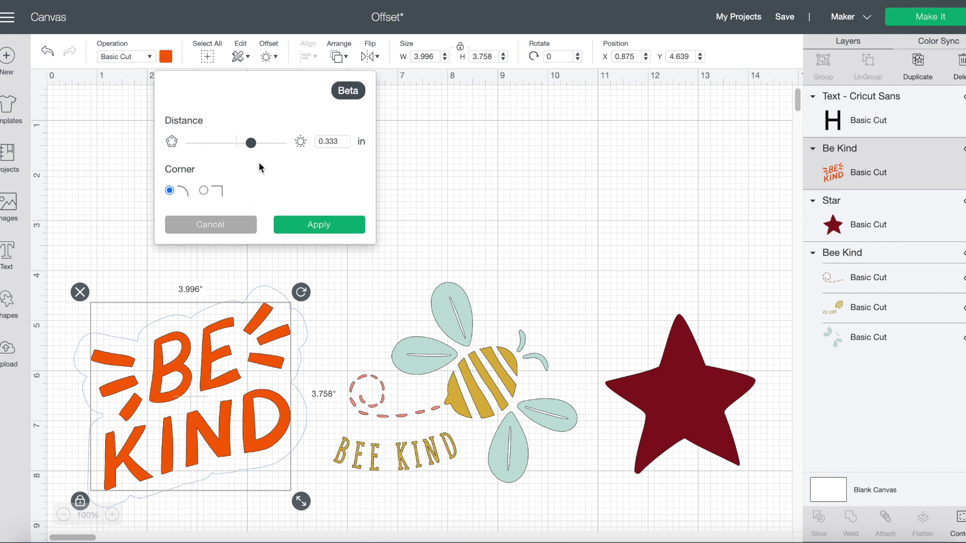
{"action": "mouse_move", "coordinate": [254, 150]}
{"action": "left_mouse_down"}
{"action": "mouse_move", "coordinate": [267, 150]}
{"action": "mouse_move", "coordinate": [240, 149]}
{"action": "left_mouse_up"}
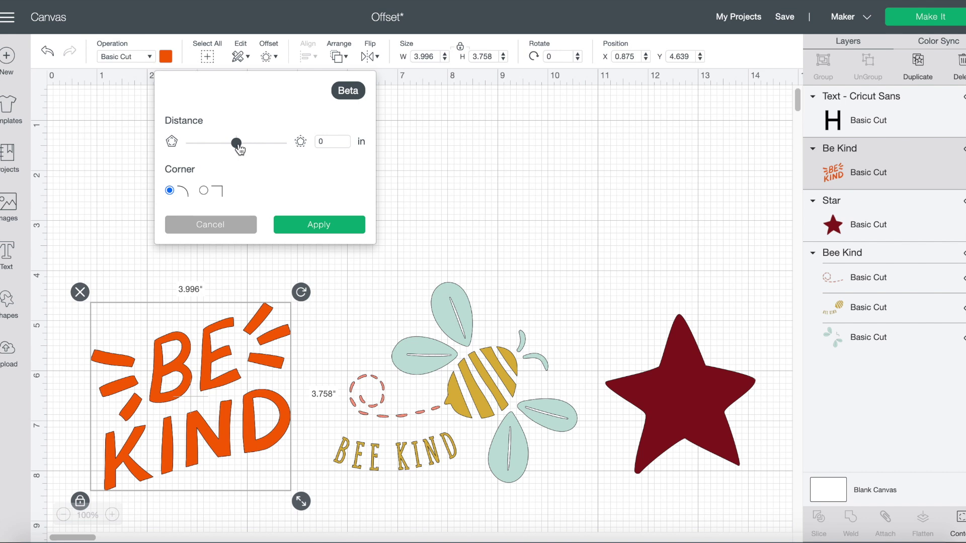
{"action": "left_click_drag", "start_coordinate": [235, 148], "coordinate": [244, 146]}
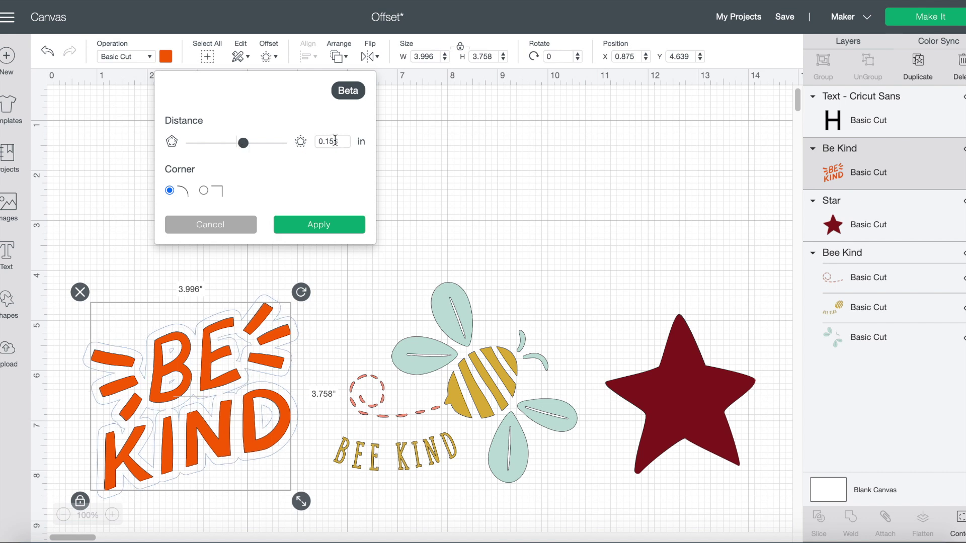
- Set the offset distance to 0.25 in after trying 0.75 in
{"action": "left_click_drag", "start_coordinate": [343, 142], "coordinate": [326, 142]}
{"action": "key", "text": "BackSpace"}
{"action": "key", "text": "Return"}
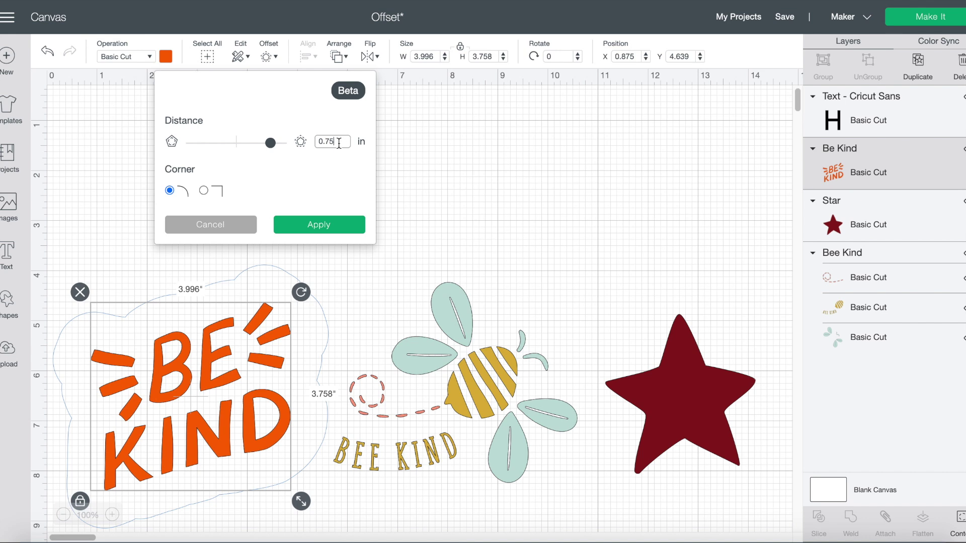
{"action": "key", "text": "BackSpace"}
{"action": "key", "text": "BackSpace"}
{"action": "key", "text": "Return"}
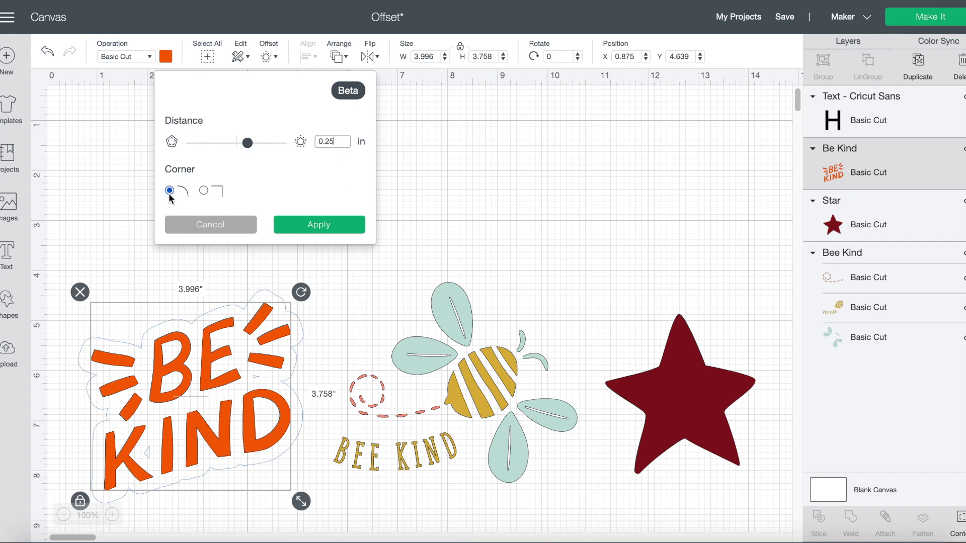
- Compare square and rounded corners, keep rounded, and apply the black offset behind Be Kind
{"action": "left_click", "coordinate": [205, 194]}
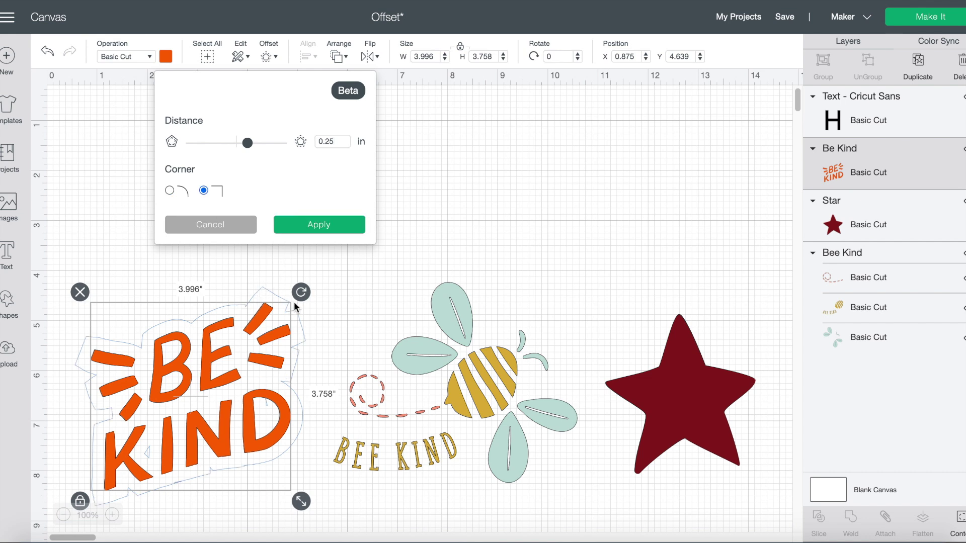
{"action": "left_click", "coordinate": [169, 192]}
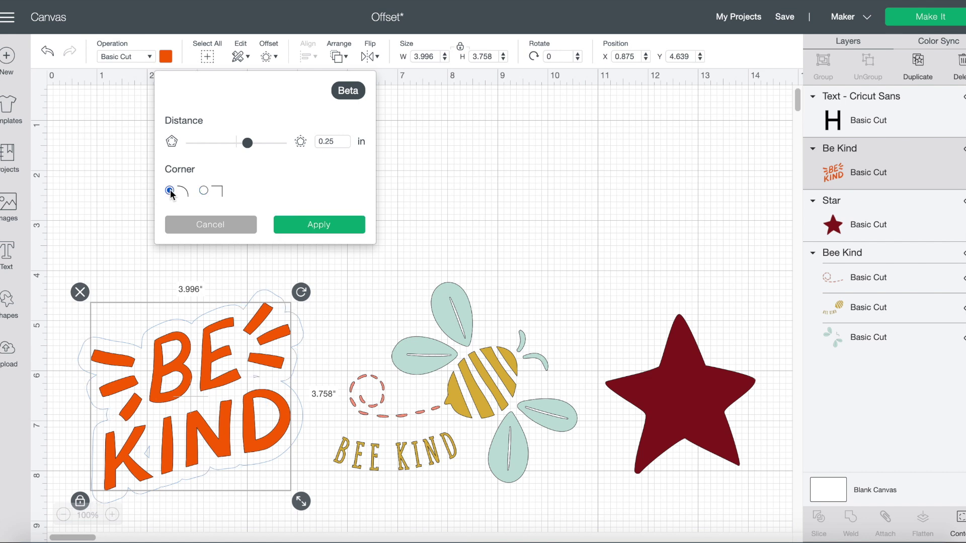
{"action": "left_click", "coordinate": [204, 190]}
{"action": "left_click", "coordinate": [171, 192]}
{"action": "left_click", "coordinate": [292, 227]}
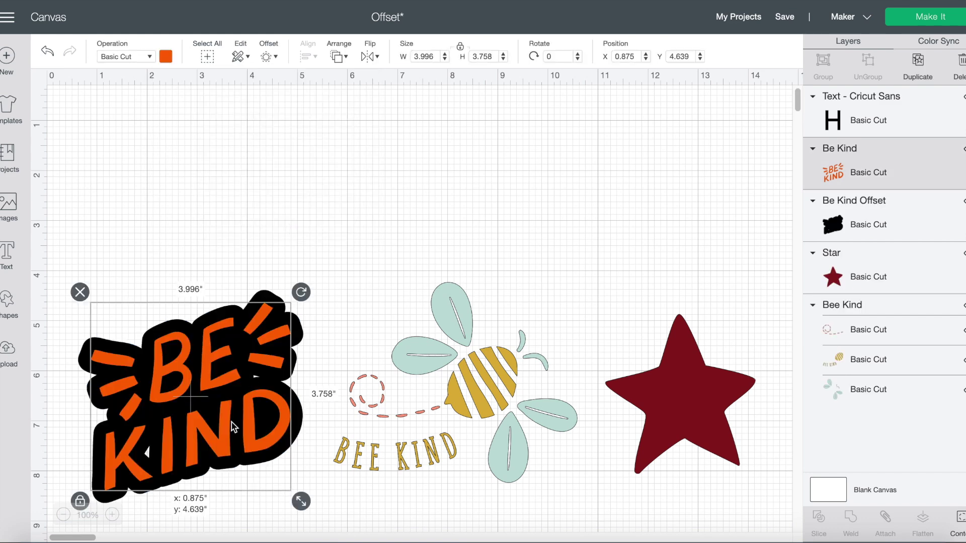
{"action": "mouse_move", "coordinate": [233, 426]}
{"action": "left_mouse_down"}
{"action": "mouse_move", "coordinate": [236, 400]}
{"action": "mouse_move", "coordinate": [294, 283]}
{"action": "mouse_move", "coordinate": [233, 429]}
{"action": "left_mouse_up"}
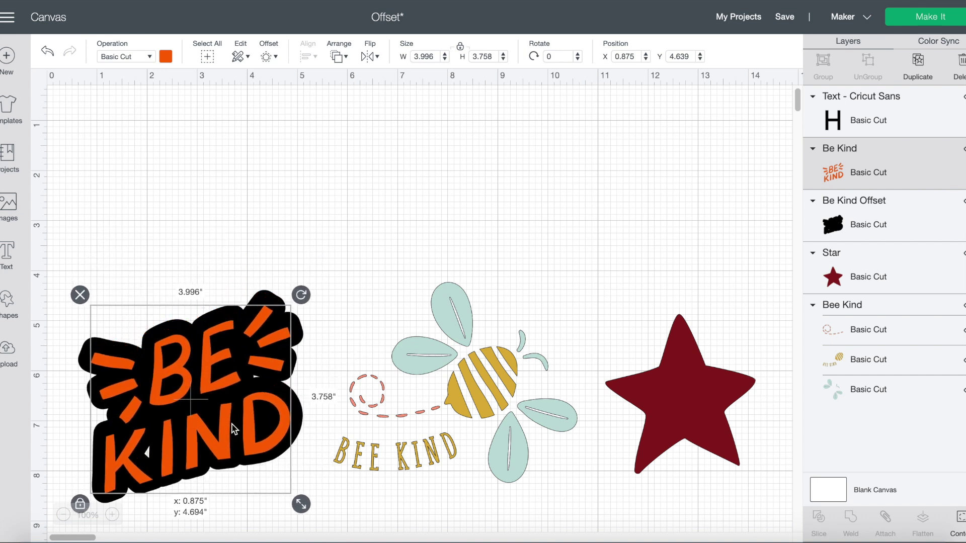
- Delete the Be Kind design together with its offset
{"action": "left_click", "coordinate": [219, 261]}
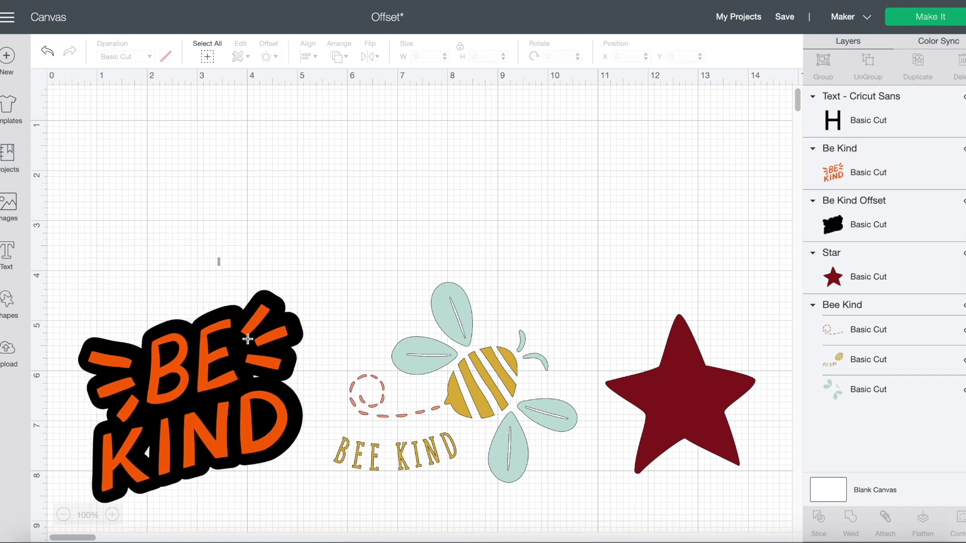
{"action": "left_click", "coordinate": [248, 339]}
{"action": "key", "text": "Delete"}
- Move the bee toward centre and give it an enlarged black offset with Weld Offsets on
{"action": "left_click_drag", "start_coordinate": [456, 387], "coordinate": [355, 385]}
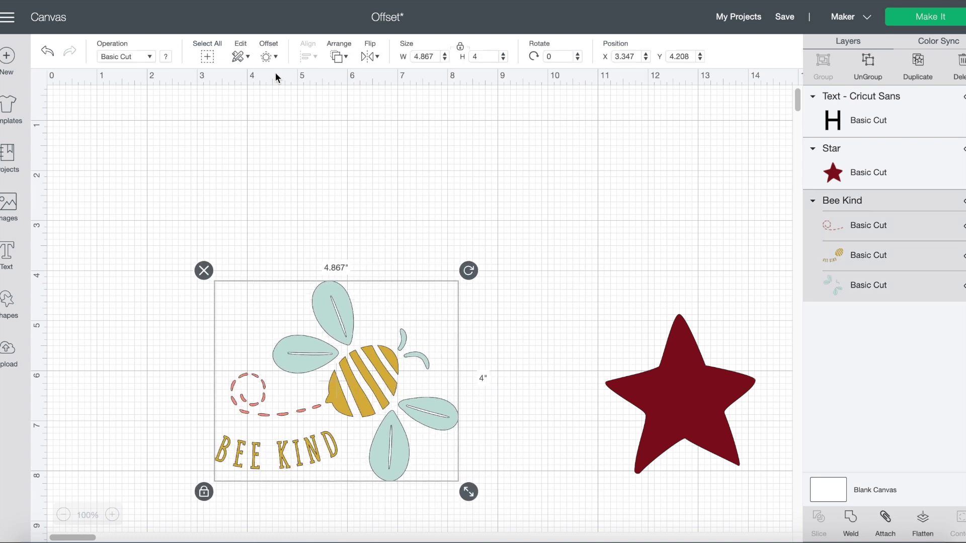
{"action": "left_click", "coordinate": [269, 57]}
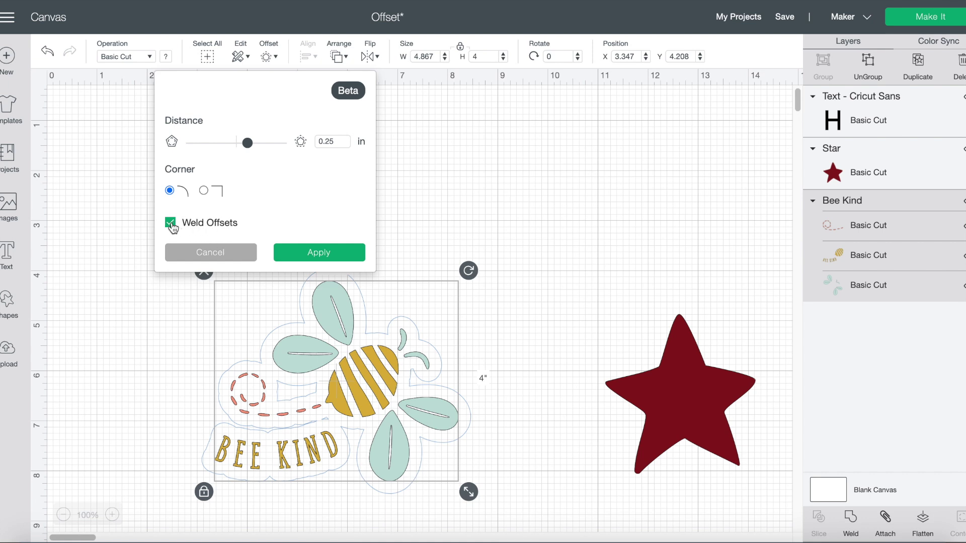
{"action": "left_click", "coordinate": [170, 224]}
{"action": "left_click", "coordinate": [170, 224]}
{"action": "mouse_move", "coordinate": [250, 146]}
{"action": "left_mouse_down"}
{"action": "mouse_move", "coordinate": [260, 149]}
{"action": "mouse_move", "coordinate": [253, 151]}
{"action": "left_mouse_up"}
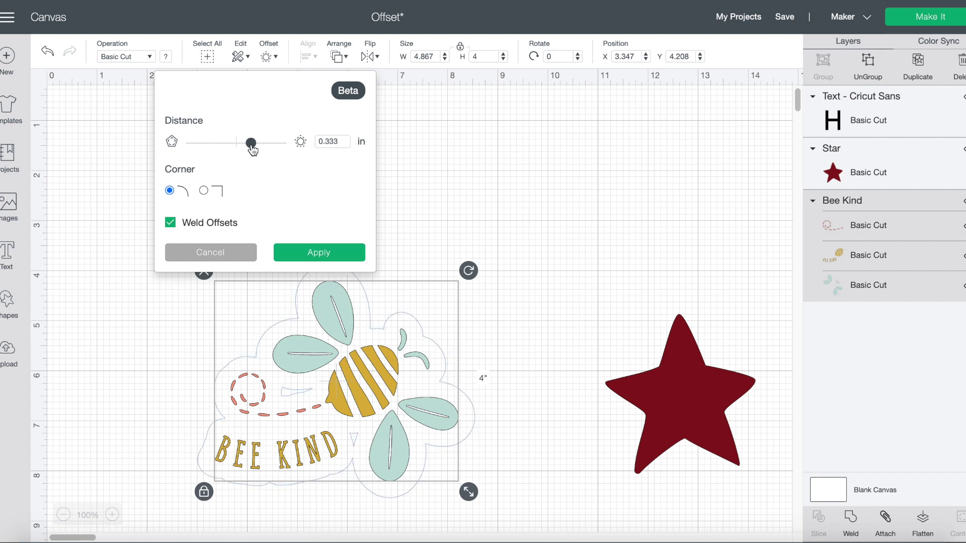
{"action": "left_click", "coordinate": [319, 255]}
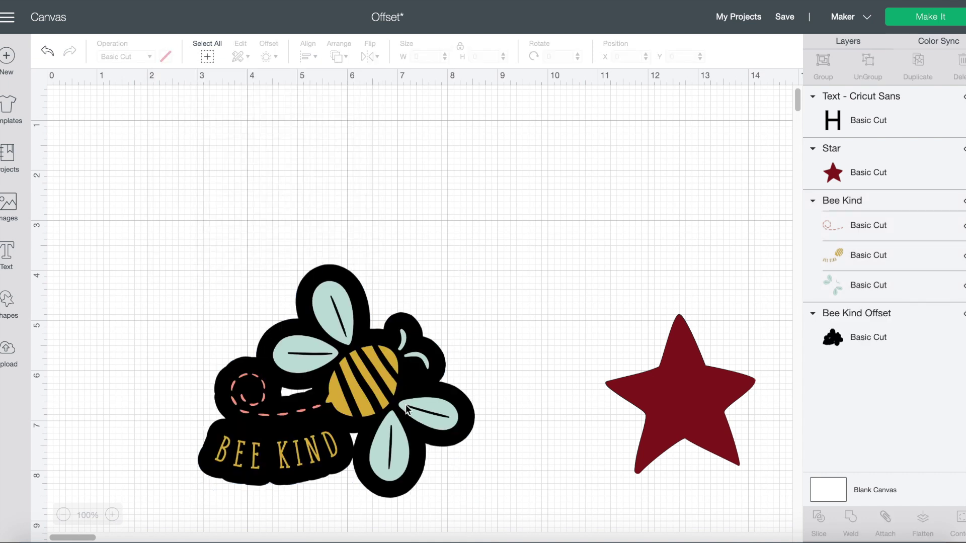
{"action": "left_click_drag", "start_coordinate": [396, 402], "coordinate": [380, 388]}
- Delete the bee and its offset, and move the star to X 6.014, Y 4.667
{"action": "left_click_drag", "start_coordinate": [274, 222], "coordinate": [340, 341]}
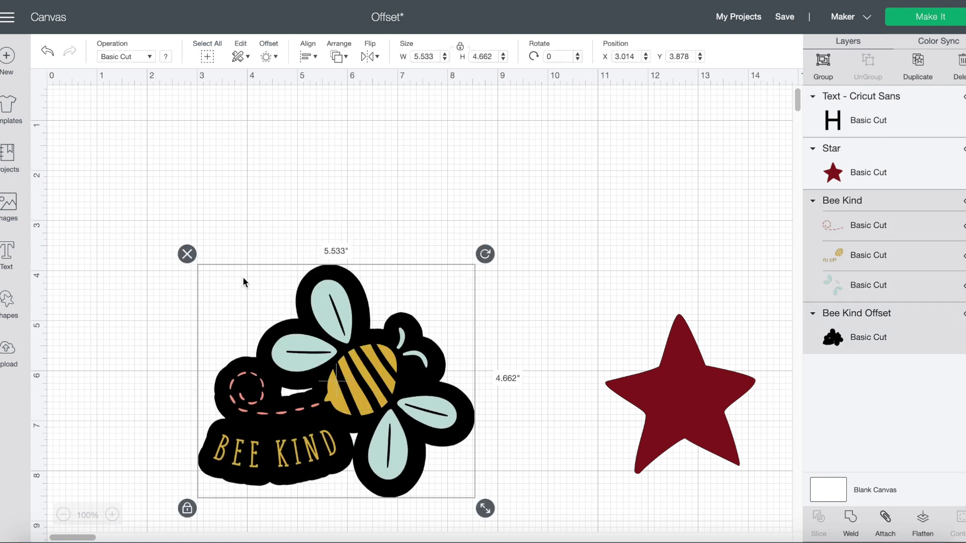
{"action": "left_click", "coordinate": [188, 255]}
{"action": "left_click_drag", "start_coordinate": [699, 416], "coordinate": [452, 409]}
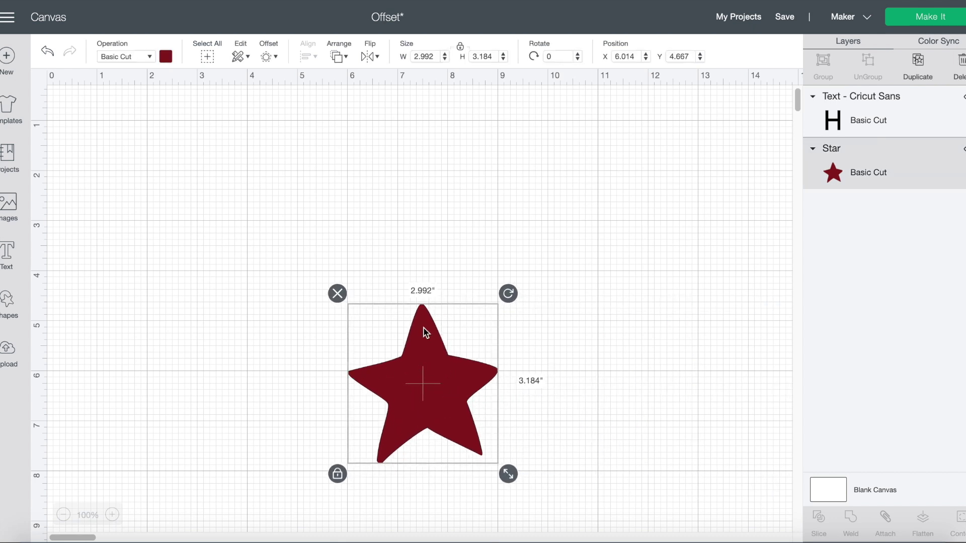
- Reselect the star and create an inset offset inside it
{"action": "left_click", "coordinate": [8, 309]}
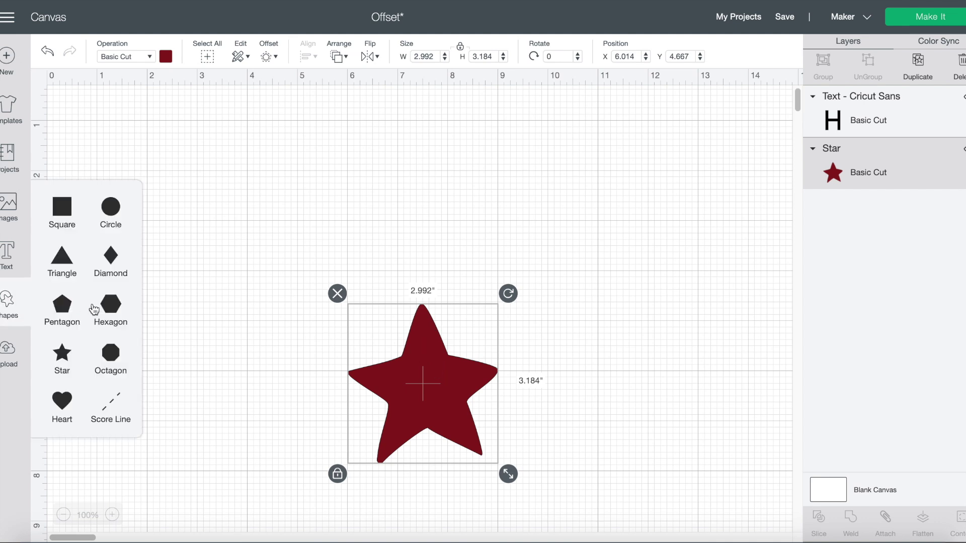
{"action": "left_click", "coordinate": [322, 370]}
{"action": "left_click_drag", "start_coordinate": [422, 382], "coordinate": [424, 384]}
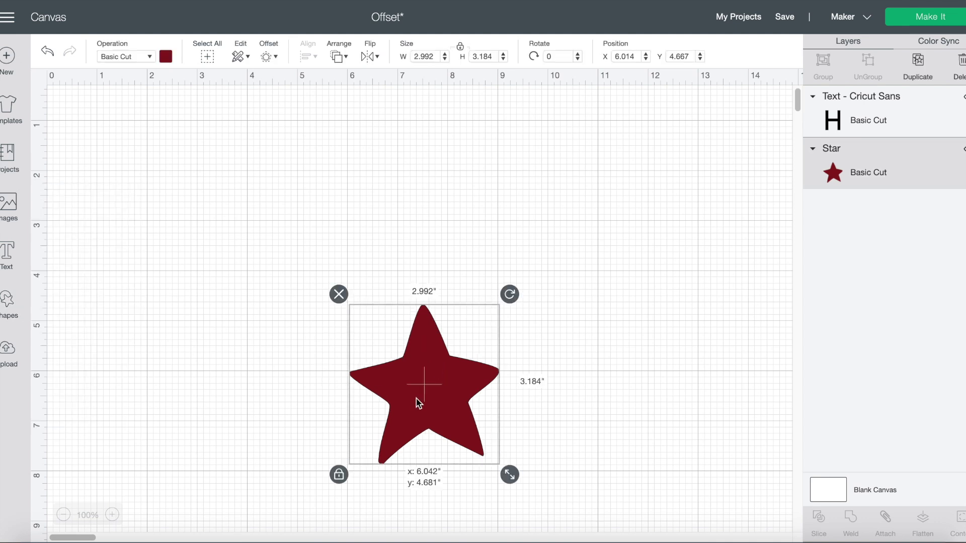
{"action": "left_click", "coordinate": [271, 59]}
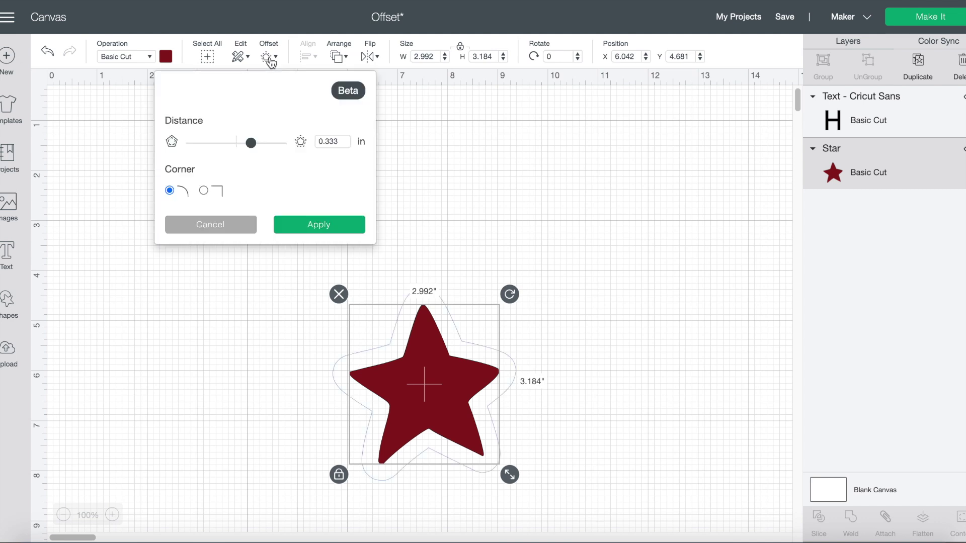
{"action": "left_click_drag", "start_coordinate": [253, 148], "coordinate": [229, 147]}
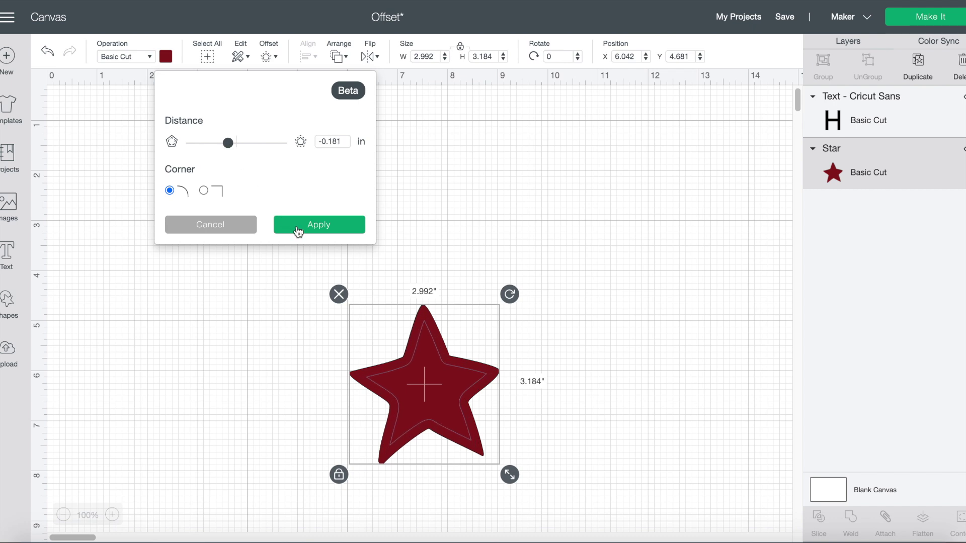
{"action": "left_click", "coordinate": [298, 227]}
- Set the Star Offset layer's operation to Medium Foil
{"action": "left_click", "coordinate": [448, 391]}
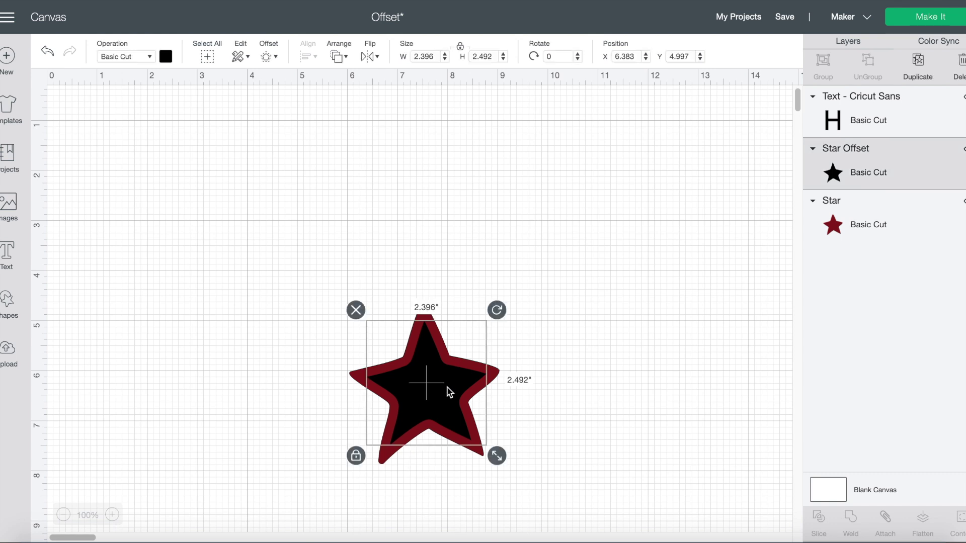
{"action": "left_click", "coordinate": [146, 59]}
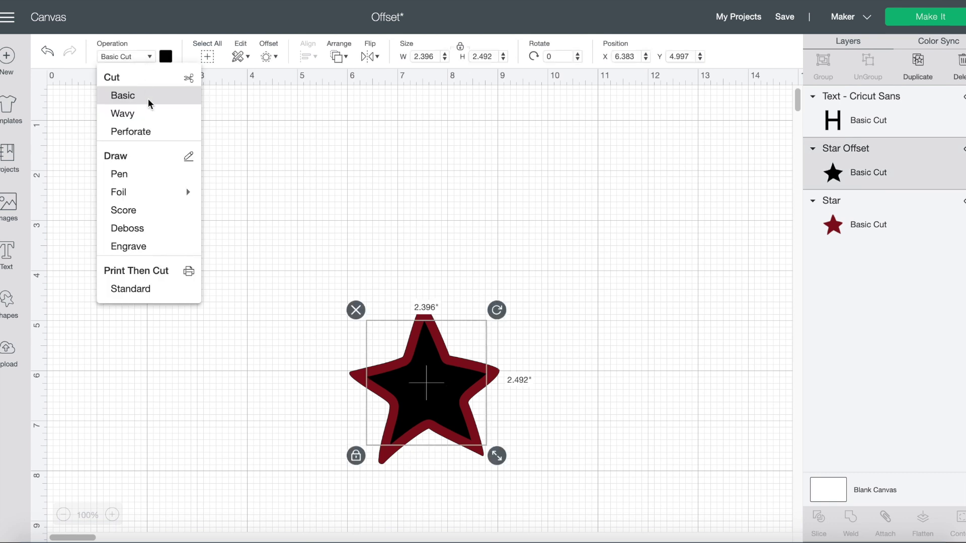
{"action": "mouse_move", "coordinate": [154, 201]}
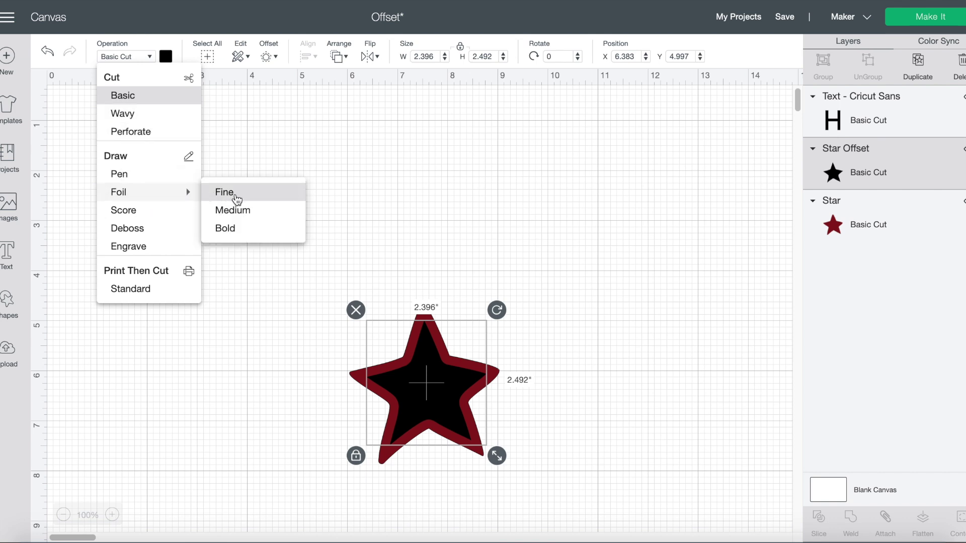
{"action": "left_click", "coordinate": [238, 210]}
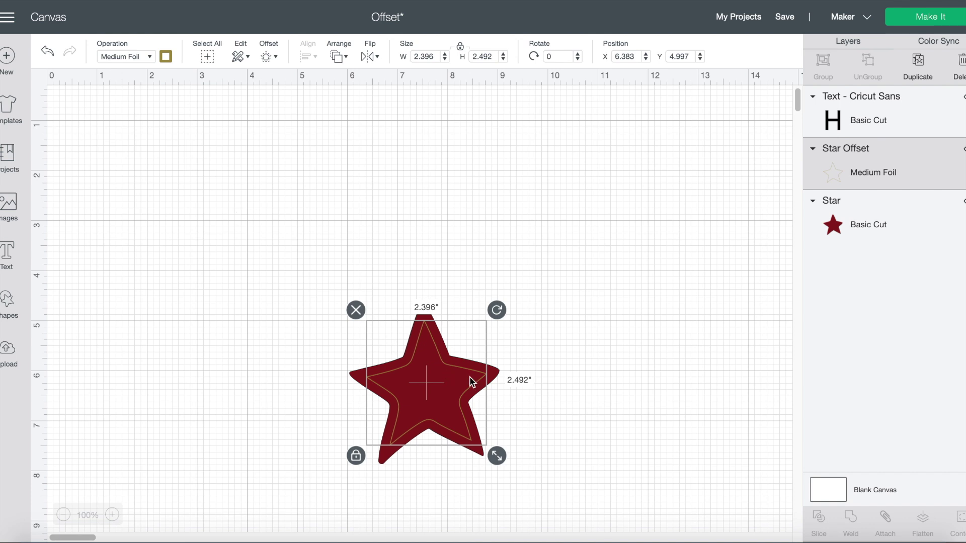
- Box-select the red star together with its foil offset outline
{"action": "left_click", "coordinate": [330, 407]}
{"action": "scroll", "coordinate": [330, 408], "scroll_direction": "down", "scroll_amount": 1}
{"action": "left_click_drag", "start_coordinate": [330, 316], "coordinate": [510, 462]}
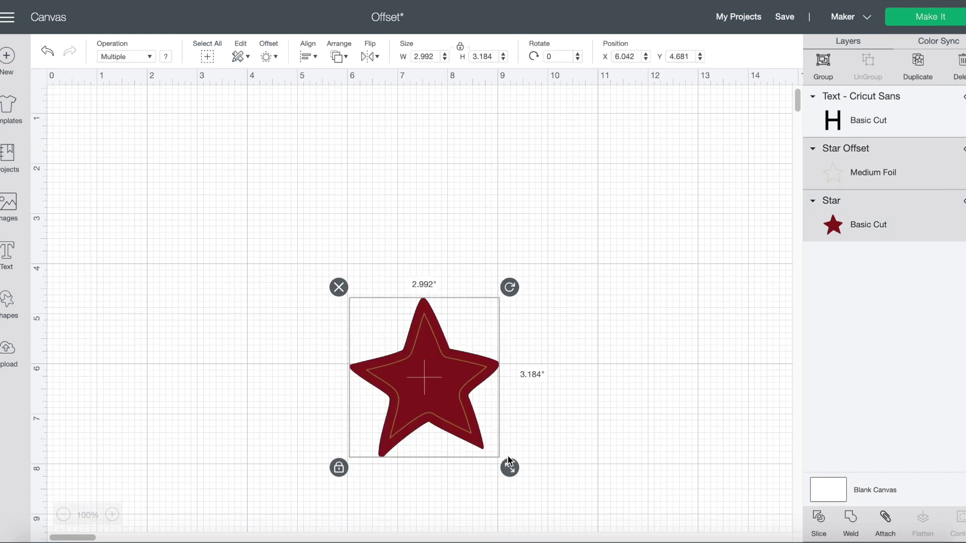
- Delete the star and its offset, and move the Hello text higher
{"action": "key", "text": "Delete"}
{"action": "scroll", "coordinate": [351, 375], "scroll_direction": "down", "scroll_amount": 10}
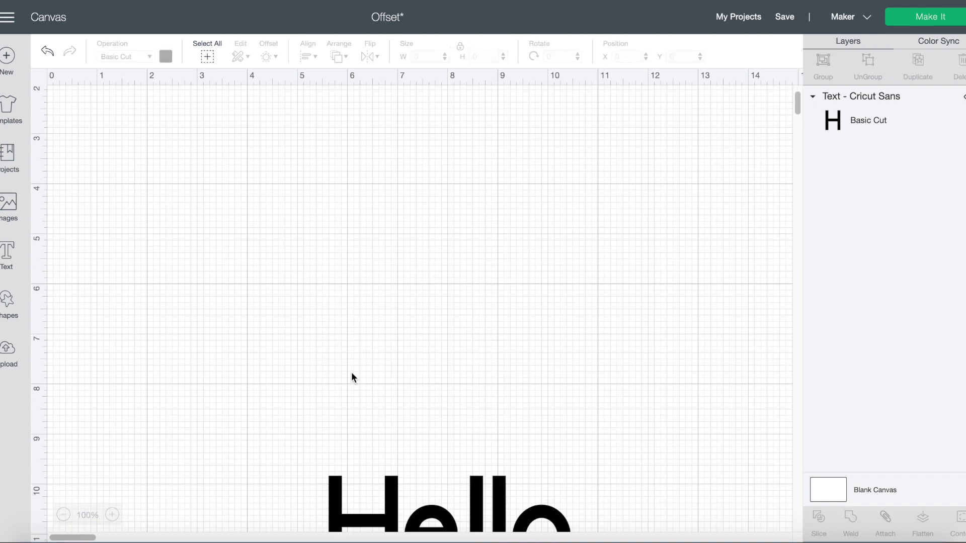
{"action": "scroll", "coordinate": [351, 373], "scroll_direction": "down", "scroll_amount": 3}
{"action": "left_click_drag", "start_coordinate": [410, 416], "coordinate": [350, 387]}
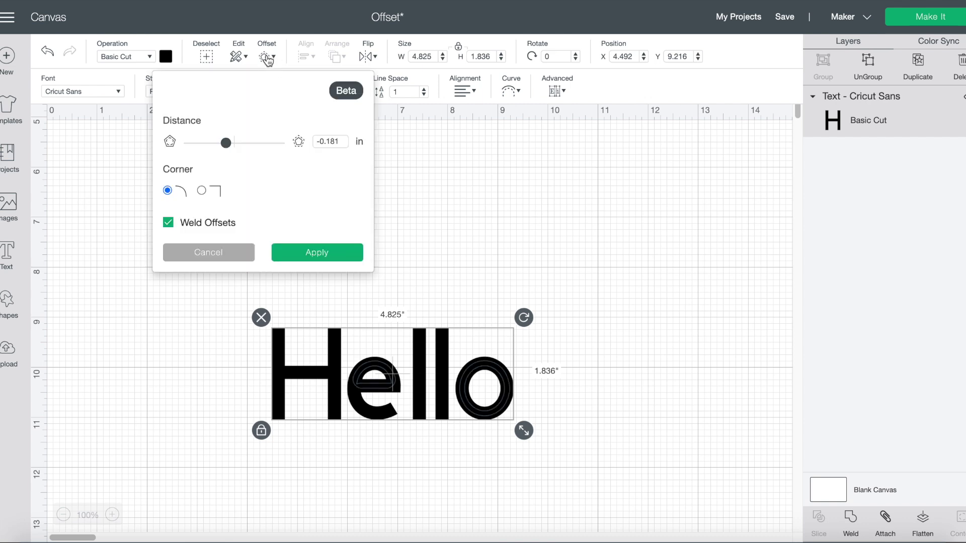
- Apply a rounded, welded 0.167 in offset to Hello and place it beside the text
{"action": "left_click_drag", "start_coordinate": [229, 151], "coordinate": [244, 152]}
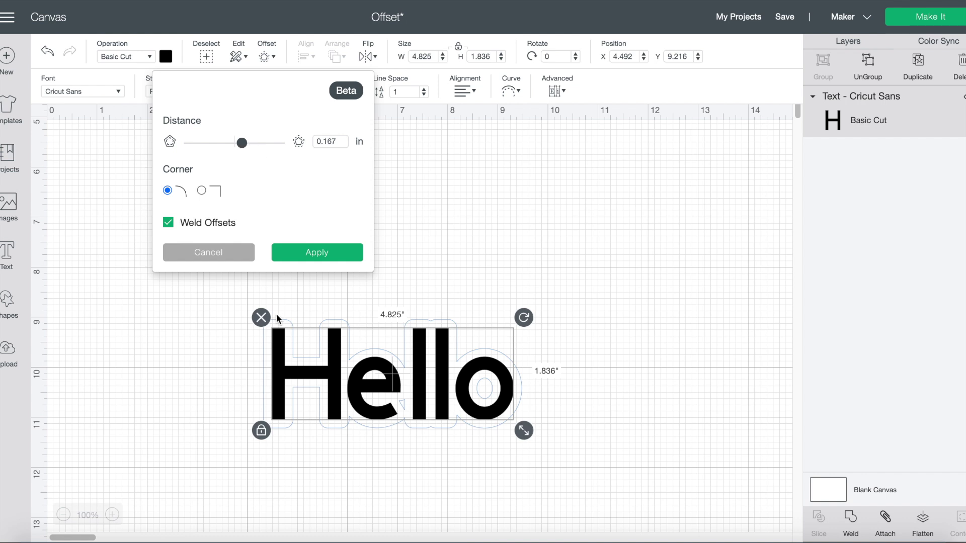
{"action": "left_click", "coordinate": [341, 255]}
{"action": "left_click_drag", "start_coordinate": [395, 385], "coordinate": [595, 376]}
{"action": "left_click_drag", "start_coordinate": [430, 359], "coordinate": [286, 370]}
{"action": "left_click_drag", "start_coordinate": [555, 409], "coordinate": [542, 419]}
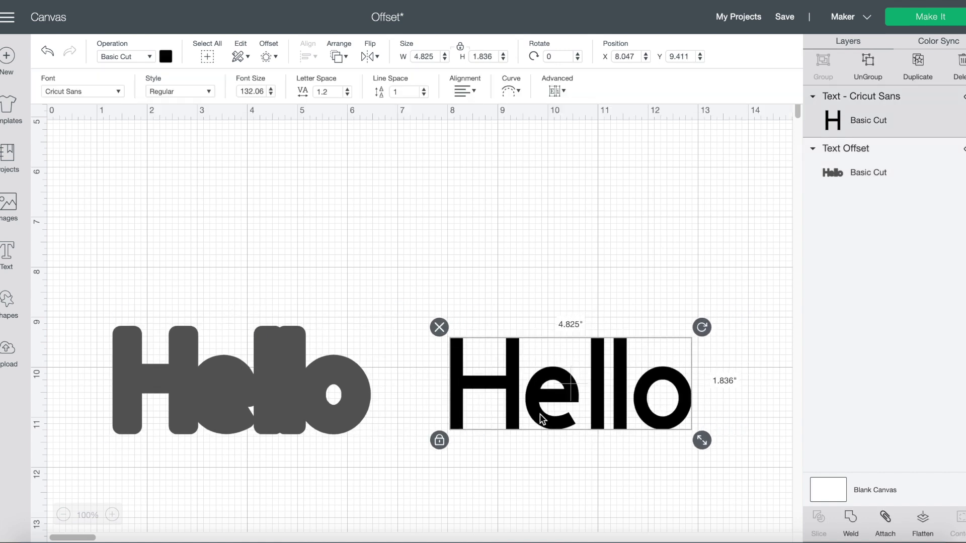
{"action": "left_click", "coordinate": [267, 59]}
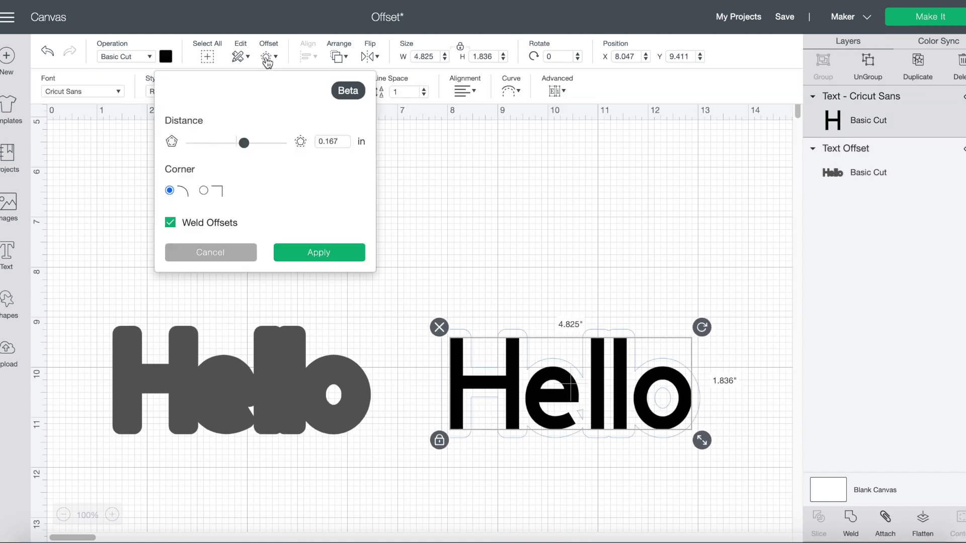
- Add a square-cornered welded offset of Hello and arrange the offsets above the black text
{"action": "left_click", "coordinate": [204, 193]}
{"action": "left_click", "coordinate": [311, 254]}
{"action": "left_click_drag", "start_coordinate": [529, 399], "coordinate": [390, 514]}
{"action": "scroll", "coordinate": [390, 514], "scroll_direction": "down", "scroll_amount": 2}
{"action": "mouse_move", "coordinate": [296, 350]}
{"action": "left_mouse_down"}
{"action": "mouse_move", "coordinate": [312, 345]}
{"action": "mouse_move", "coordinate": [297, 347]}
{"action": "left_mouse_up"}
{"action": "left_click_drag", "start_coordinate": [574, 308], "coordinate": [579, 311]}
{"action": "left_click", "coordinate": [431, 438]}
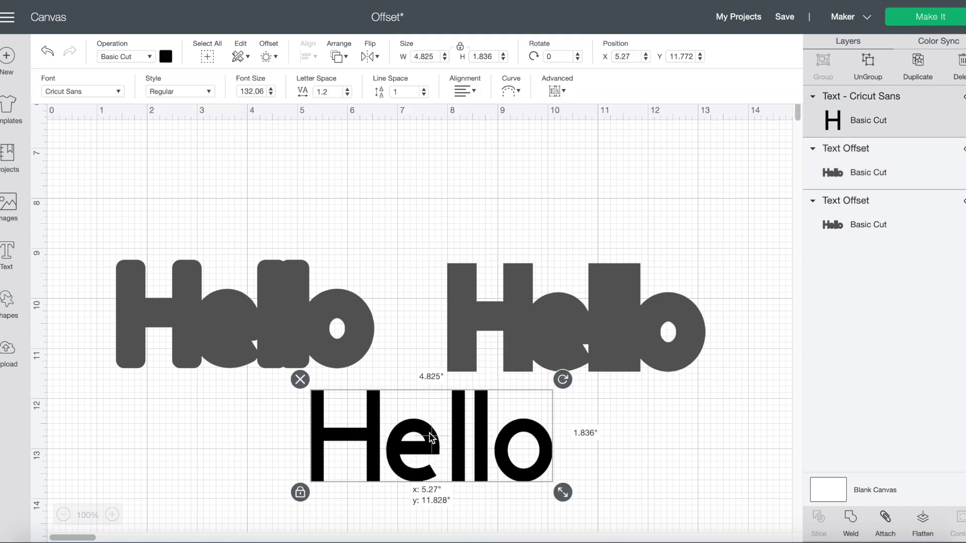
{"action": "left_click_drag", "start_coordinate": [431, 437], "coordinate": [430, 446]}
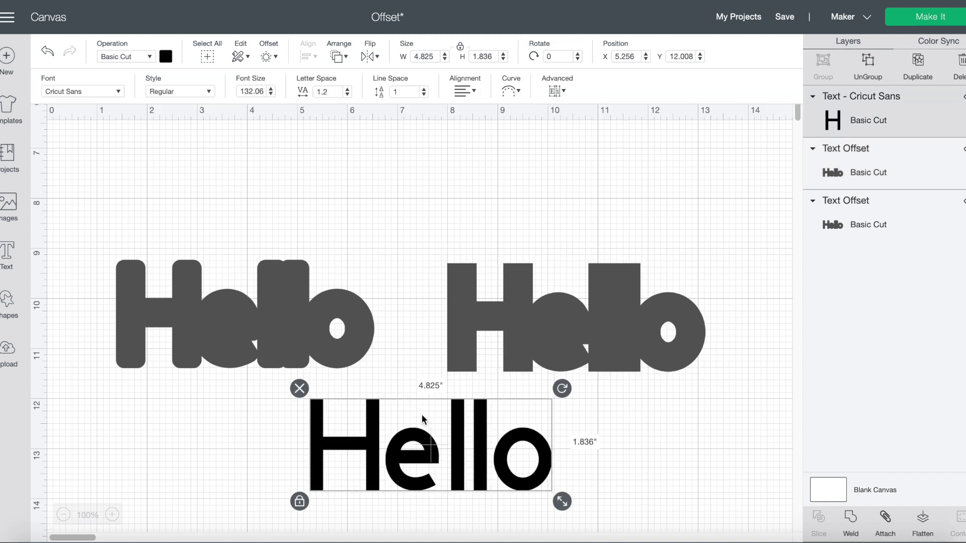
- Apply an unwelded Hello offset and spread the separate H and e offset shapes apart
{"action": "left_click", "coordinate": [267, 60]}
{"action": "left_click", "coordinate": [170, 224]}
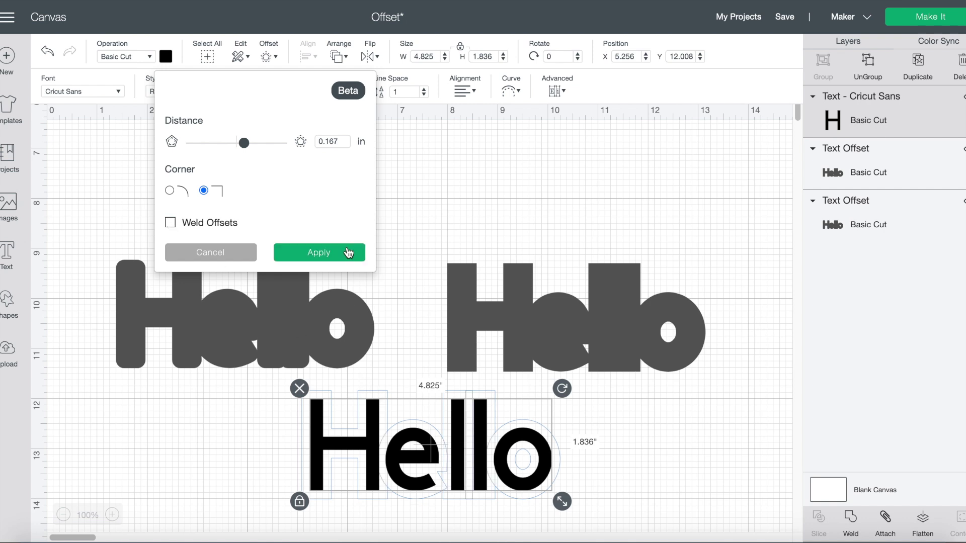
{"action": "left_click", "coordinate": [349, 254]}
{"action": "left_click_drag", "start_coordinate": [361, 453], "coordinate": [457, 458]}
{"action": "left_click", "coordinate": [347, 445]}
{"action": "left_click_drag", "start_coordinate": [347, 445], "coordinate": [301, 445]}
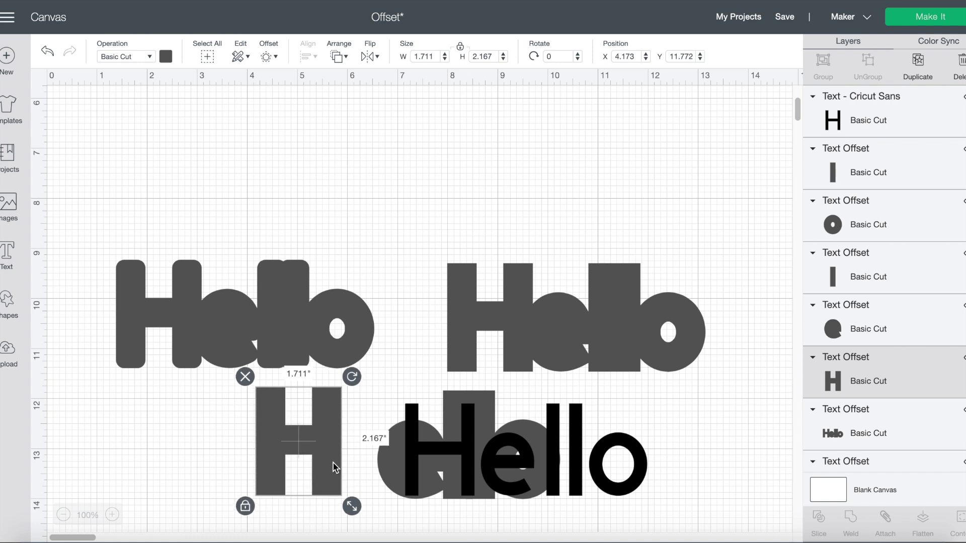
{"action": "left_click", "coordinate": [391, 458]}
{"action": "left_click_drag", "start_coordinate": [392, 457], "coordinate": [367, 455]}
{"action": "left_click_drag", "start_coordinate": [455, 424], "coordinate": [344, 421]}
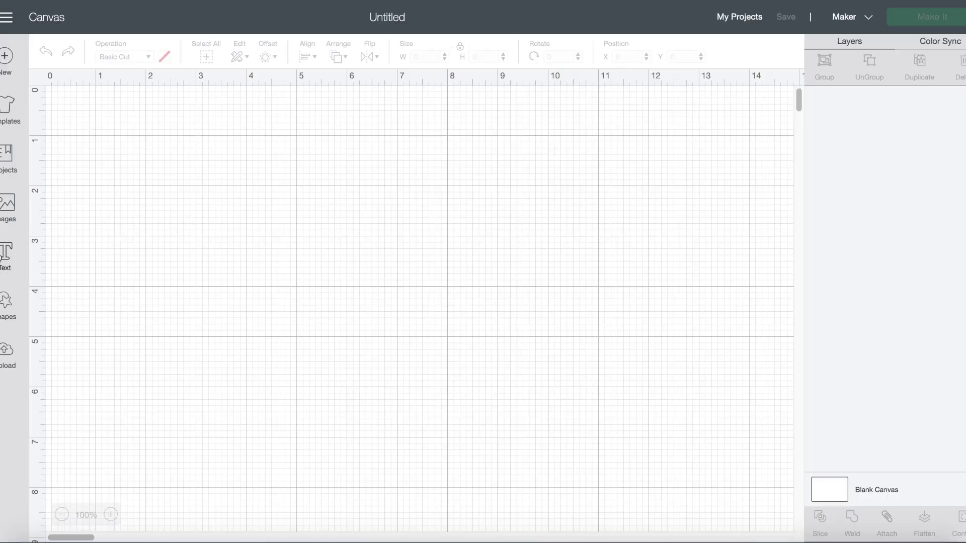
- Add the text 'Tatum's 2nd' and move it to the canvas middle
{"action": "left_click", "coordinate": [3, 260]}
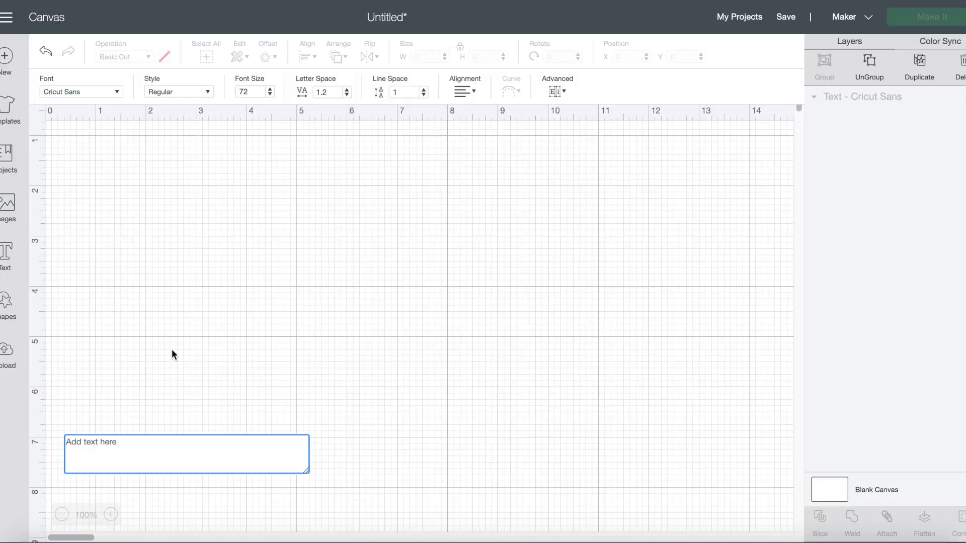
{"action": "type", "text": "Tatum's 2nd"}
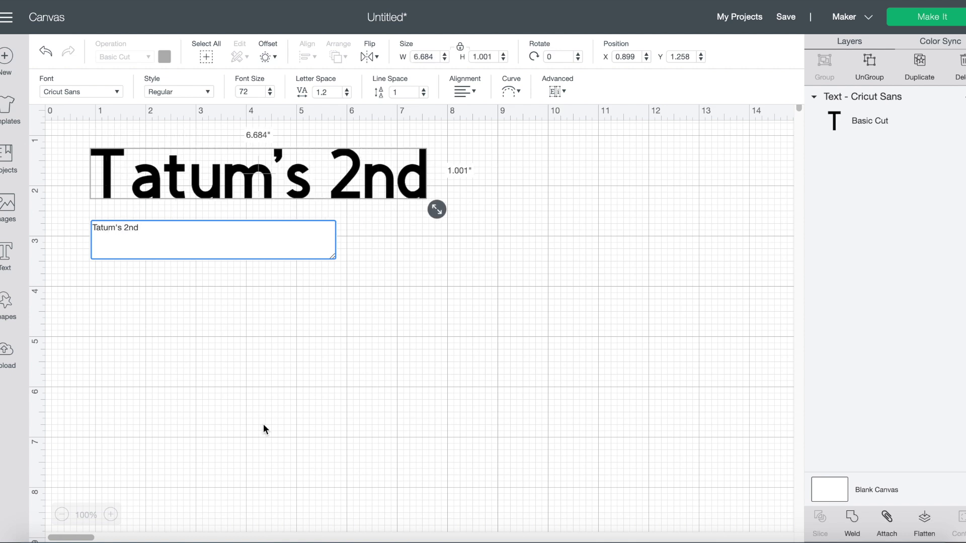
{"action": "left_click", "coordinate": [262, 428]}
{"action": "left_click_drag", "start_coordinate": [284, 193], "coordinate": [378, 383]}
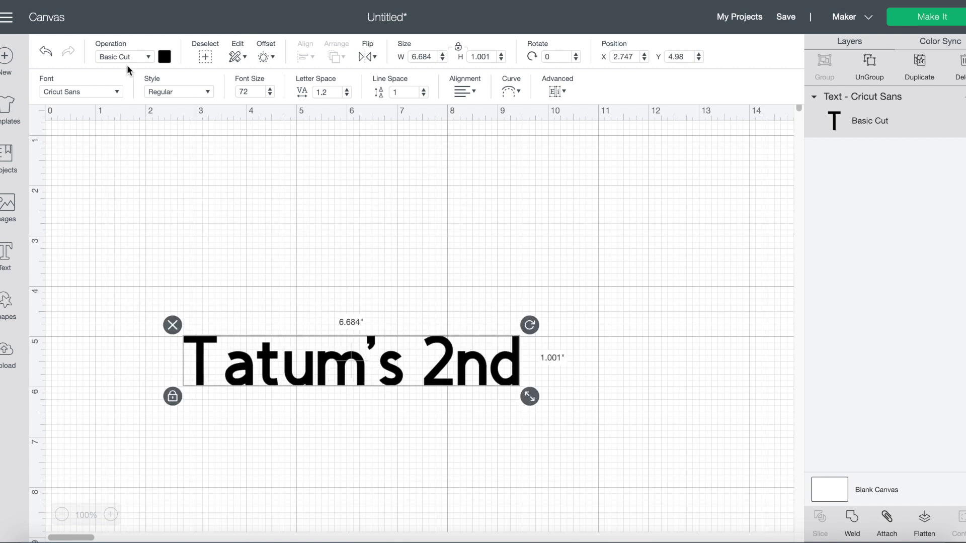
- Set the text in Annie Leu, enlarge it to about 9.6 in wide, and ungroup the letters
{"action": "left_click", "coordinate": [117, 95]}
{"action": "left_click", "coordinate": [663, 58]}
{"action": "type", "text": "annie"}
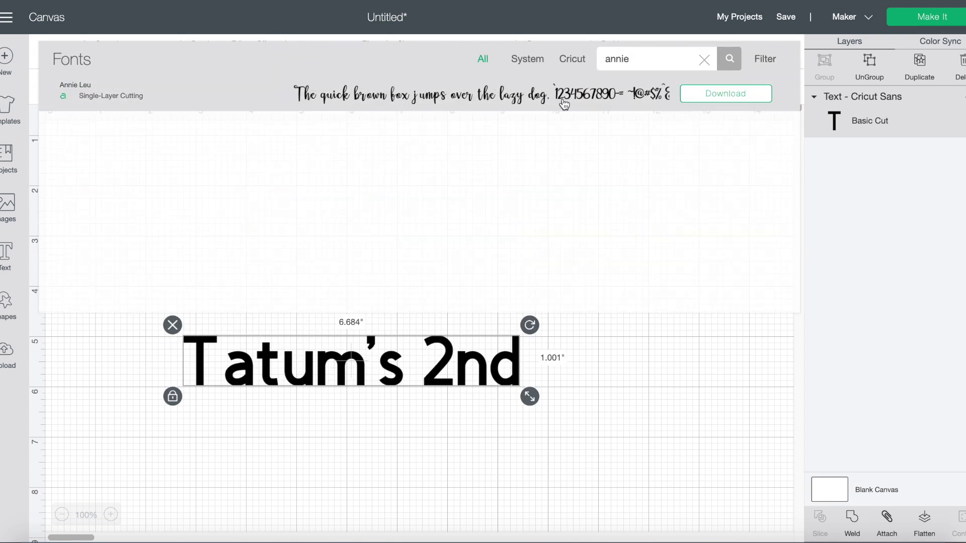
{"action": "left_click", "coordinate": [593, 85]}
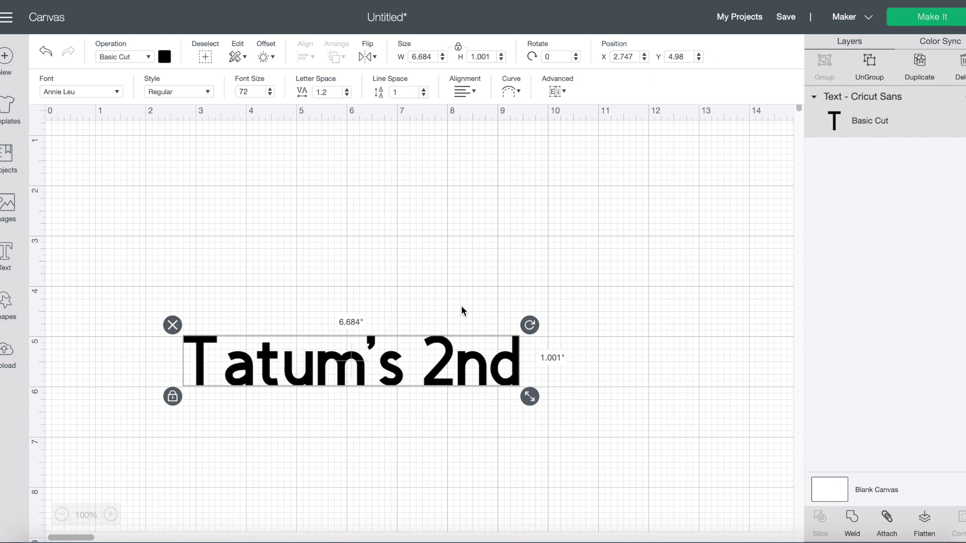
{"action": "left_click_drag", "start_coordinate": [492, 412], "coordinate": [674, 452]}
{"action": "left_click", "coordinate": [869, 76]}
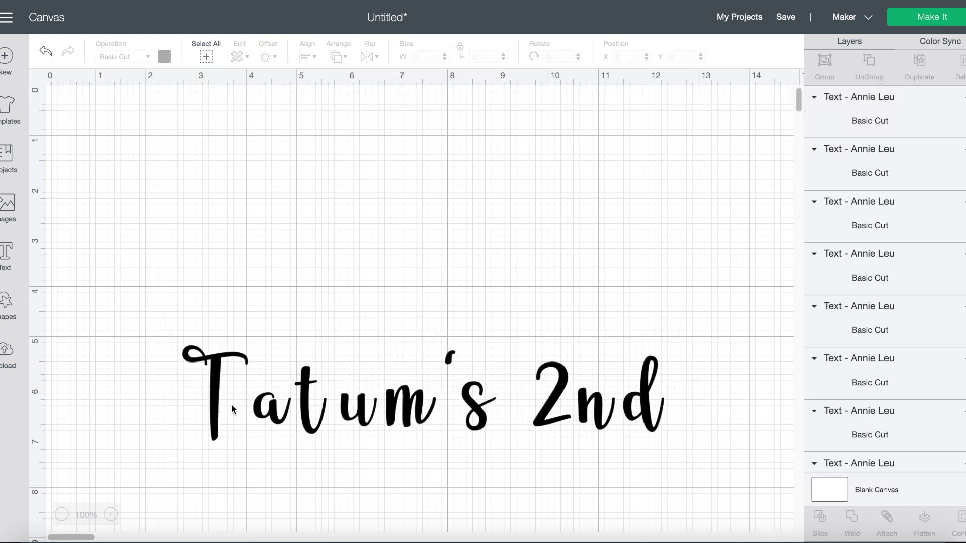
- Slide the letters of Tatum's left so each touches its neighbour
{"action": "left_click_drag", "start_coordinate": [269, 406], "coordinate": [245, 405]}
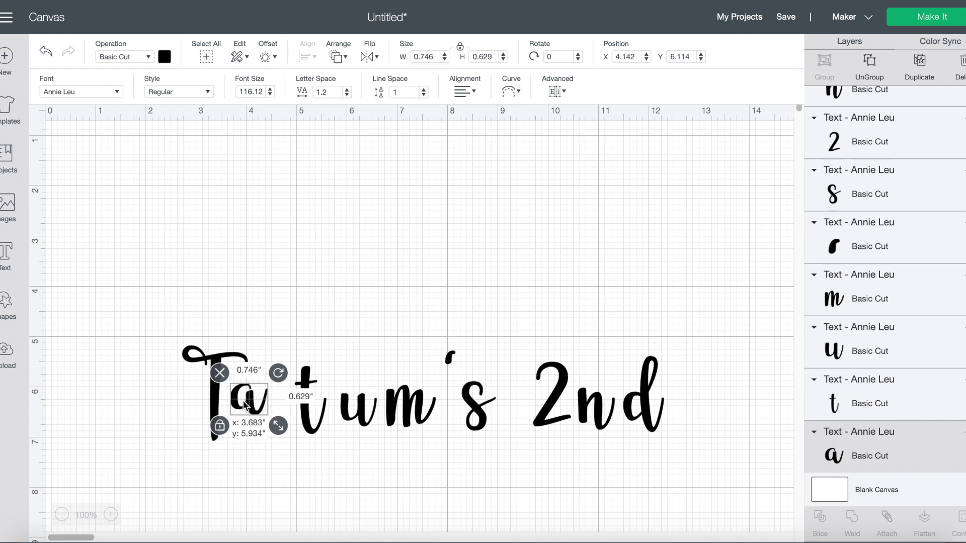
{"action": "left_click_drag", "start_coordinate": [313, 406], "coordinate": [281, 406]}
{"action": "left_click_drag", "start_coordinate": [358, 407], "coordinate": [312, 406]}
{"action": "left_click", "coordinate": [392, 417]}
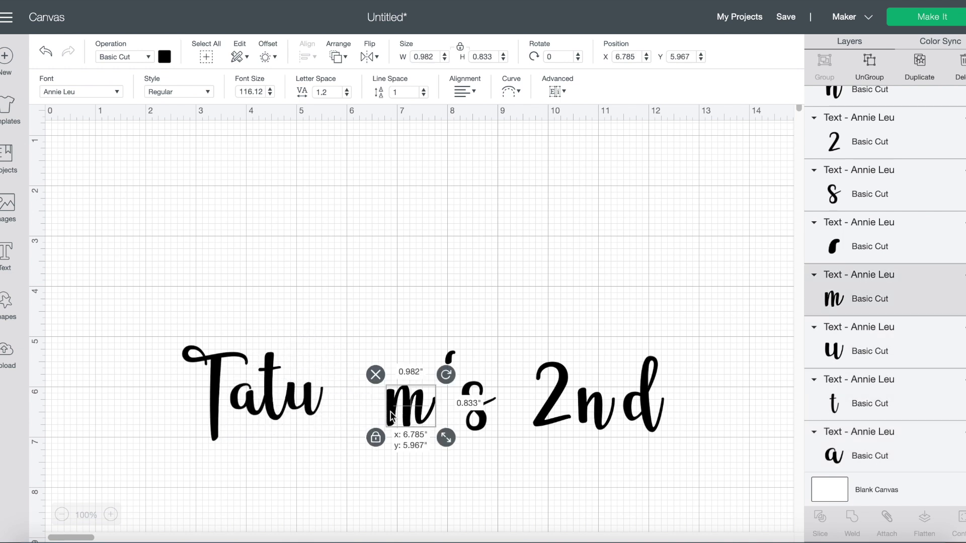
{"action": "left_click_drag", "start_coordinate": [392, 417], "coordinate": [325, 417]}
{"action": "left_click_drag", "start_coordinate": [450, 358], "coordinate": [377, 368]}
{"action": "left_click_drag", "start_coordinate": [486, 402], "coordinate": [400, 395]}
- Shrink nd into a raised superscript, move 2nd beside Tatum's, and weld the letters
{"action": "left_click_drag", "start_coordinate": [658, 429], "coordinate": [528, 362]}
{"action": "left_click_drag", "start_coordinate": [566, 382], "coordinate": [473, 385]}
{"action": "left_click_drag", "start_coordinate": [174, 297], "coordinate": [585, 455]}
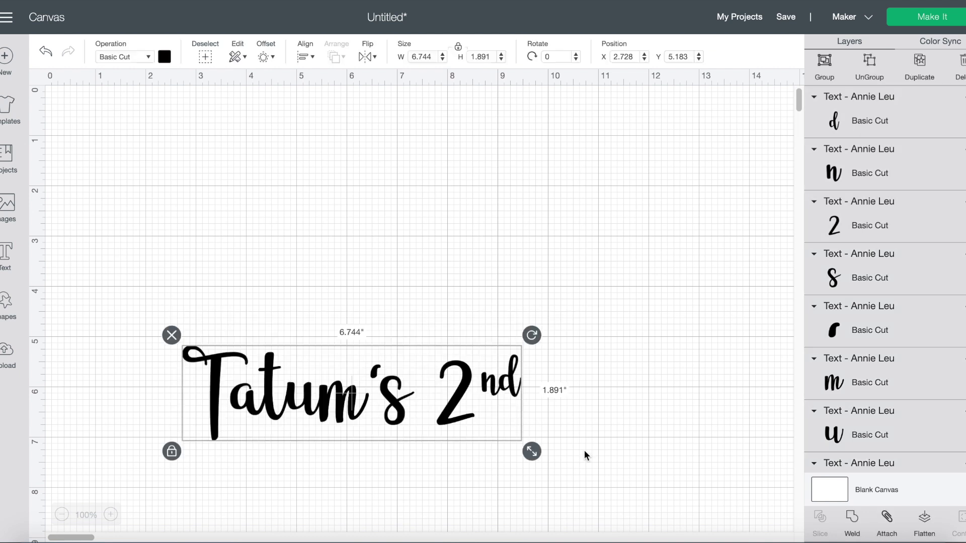
{"action": "left_click", "coordinate": [852, 523]}
- Add the text 'Birthday' below Tatum's 2nd and enlarge it
{"action": "left_click", "coordinate": [15, 256]}
{"action": "type", "text": "Birthda"}
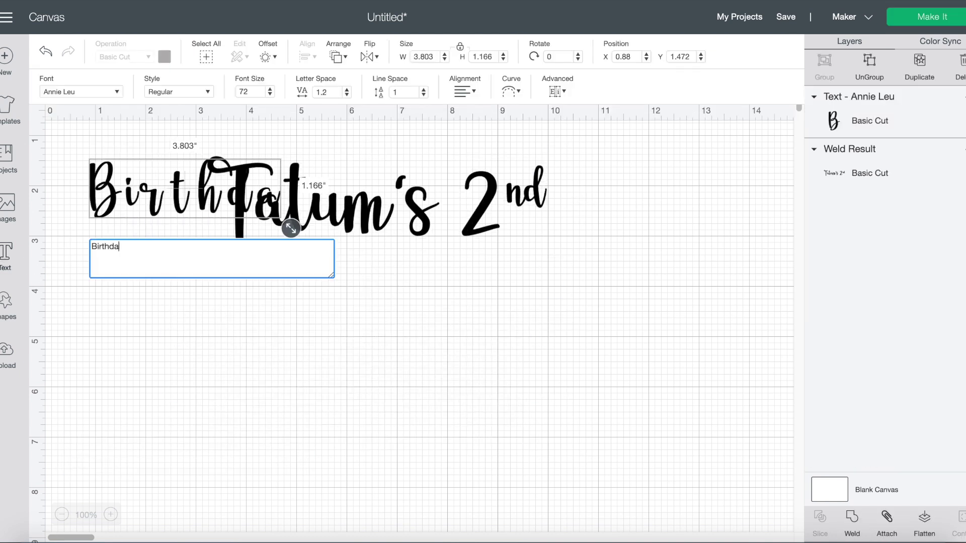
{"action": "type", "text": "y"}
{"action": "left_click_drag", "start_coordinate": [185, 188], "coordinate": [279, 342]}
{"action": "left_click_drag", "start_coordinate": [385, 382], "coordinate": [619, 455]}
{"action": "left_click", "coordinate": [647, 405]}
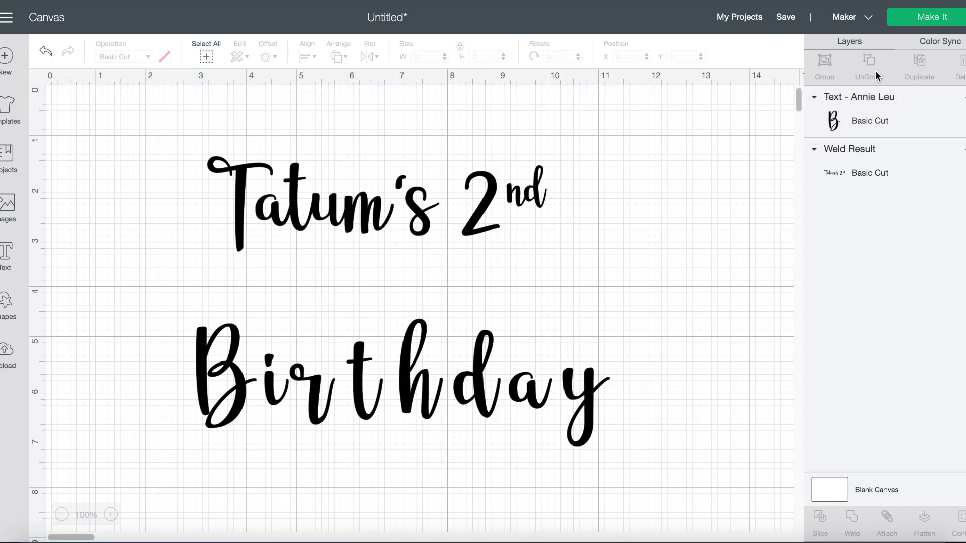
- Ungroup Birthday and slide each letter left to close the gaps
{"action": "left_click", "coordinate": [876, 75]}
{"action": "left_click", "coordinate": [269, 392]}
{"action": "left_click_drag", "start_coordinate": [314, 403], "coordinate": [292, 402]}
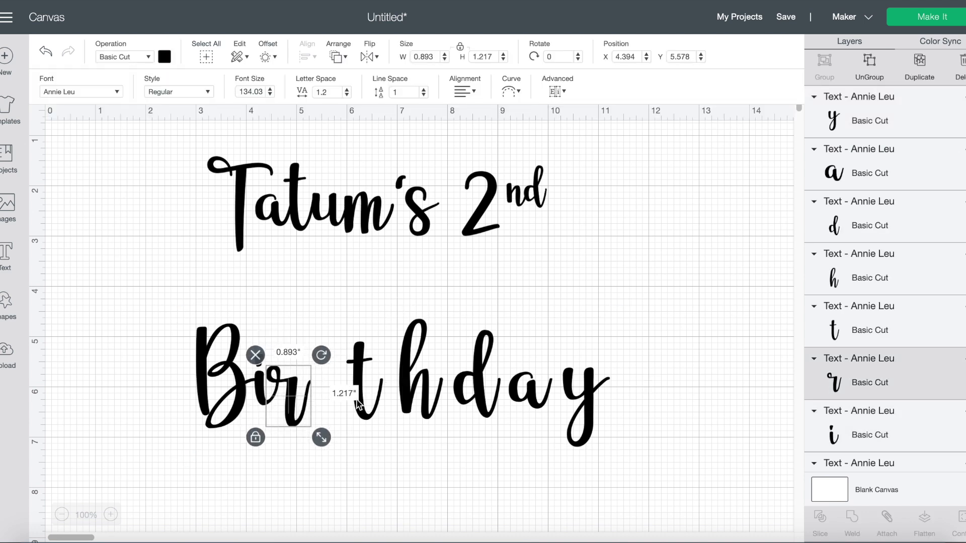
{"action": "left_click_drag", "start_coordinate": [358, 403], "coordinate": [300, 402]}
{"action": "left_click_drag", "start_coordinate": [422, 397], "coordinate": [351, 400]}
{"action": "left_click_drag", "start_coordinate": [491, 400], "coordinate": [410, 400]}
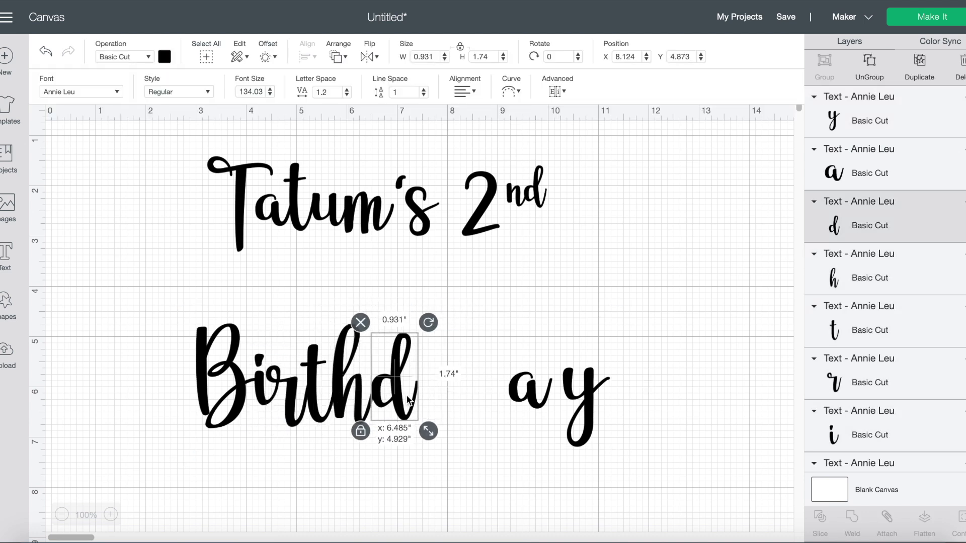
{"action": "left_click", "coordinate": [529, 393]}
{"action": "left_click_drag", "start_coordinate": [528, 393], "coordinate": [428, 393]}
{"action": "left_click", "coordinate": [581, 410]}
{"action": "left_click_drag", "start_coordinate": [581, 410], "coordinate": [468, 410]}
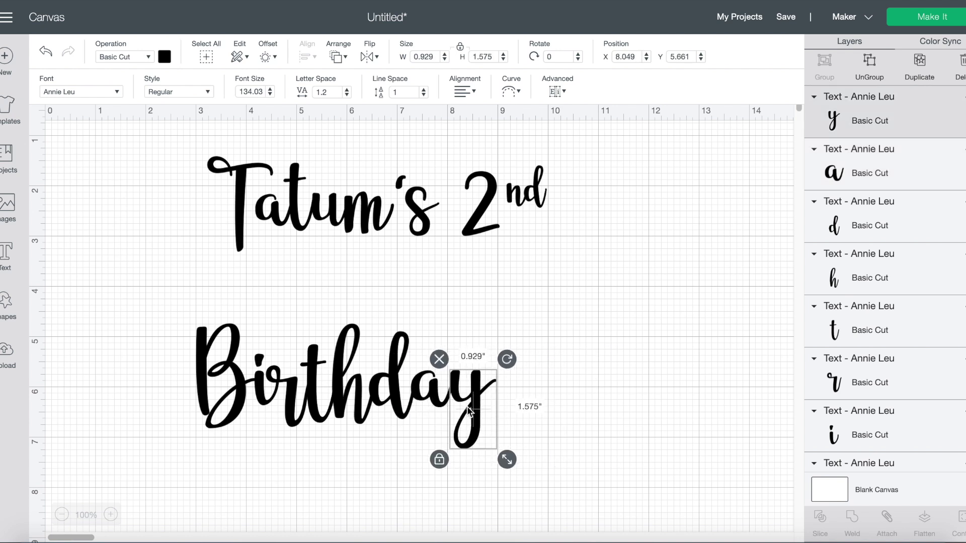
- Weld the Birthday letters, shrink to about 4.774 in, and tuck it under Tatum's 2nd
{"action": "left_click", "coordinate": [191, 393]}
{"action": "left_click_drag", "start_coordinate": [188, 309], "coordinate": [621, 456]}
{"action": "left_click", "coordinate": [852, 521]}
{"action": "left_click_drag", "start_coordinate": [450, 415], "coordinate": [547, 367]}
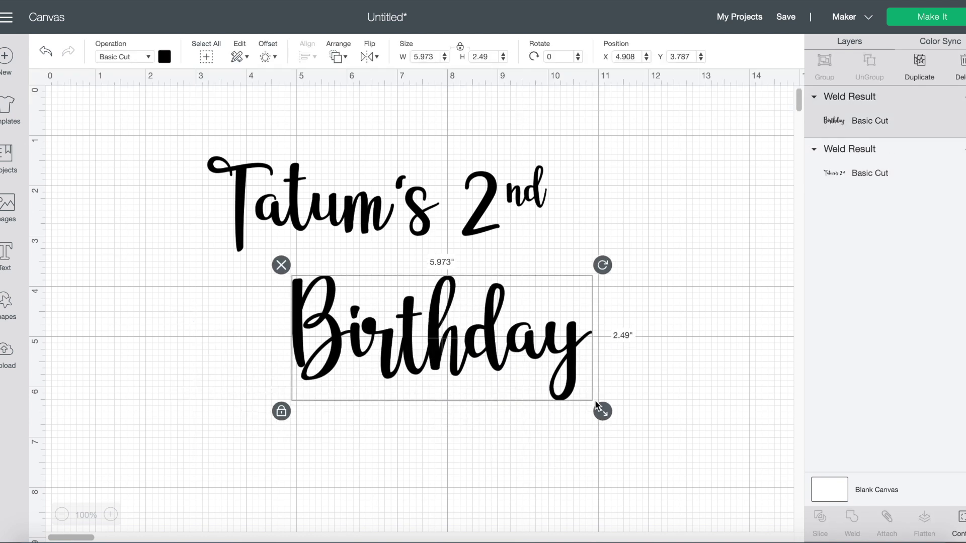
{"action": "left_click_drag", "start_coordinate": [596, 405], "coordinate": [538, 378]}
{"action": "left_click_drag", "start_coordinate": [435, 355], "coordinate": [516, 312]}
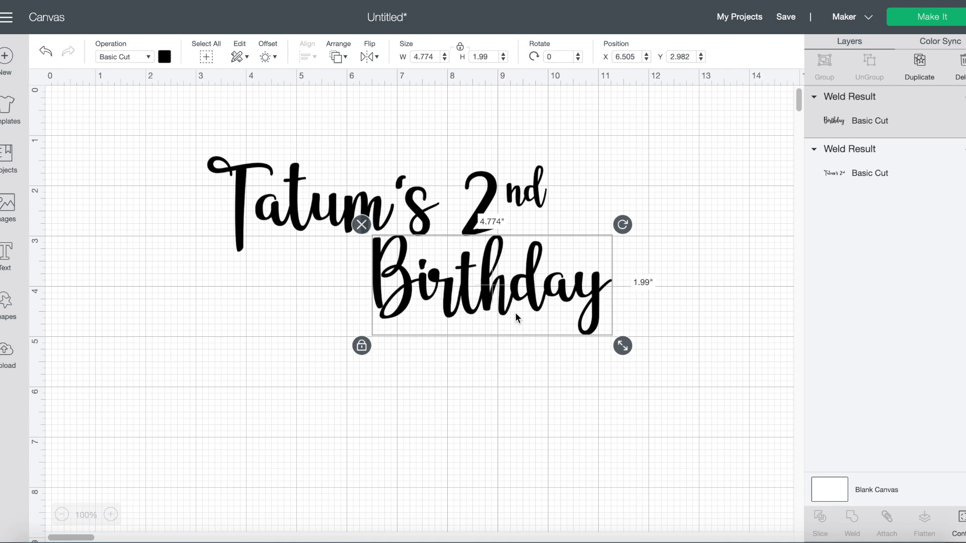
{"action": "left_click", "coordinate": [637, 431]}
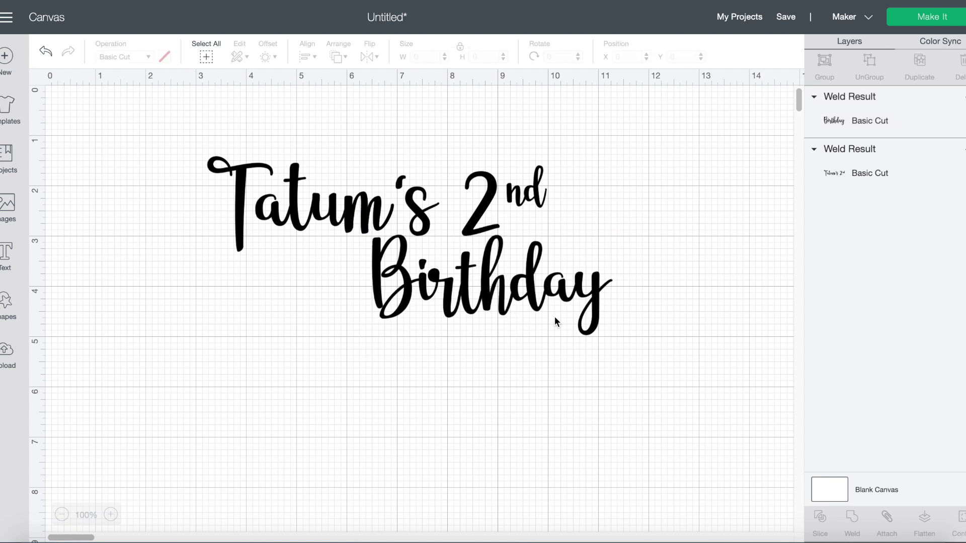
- Weld both text lines into a single Weld Result and shrink it roughly
{"action": "left_click_drag", "start_coordinate": [182, 146], "coordinate": [649, 361]}
{"action": "left_click", "coordinate": [618, 394]}
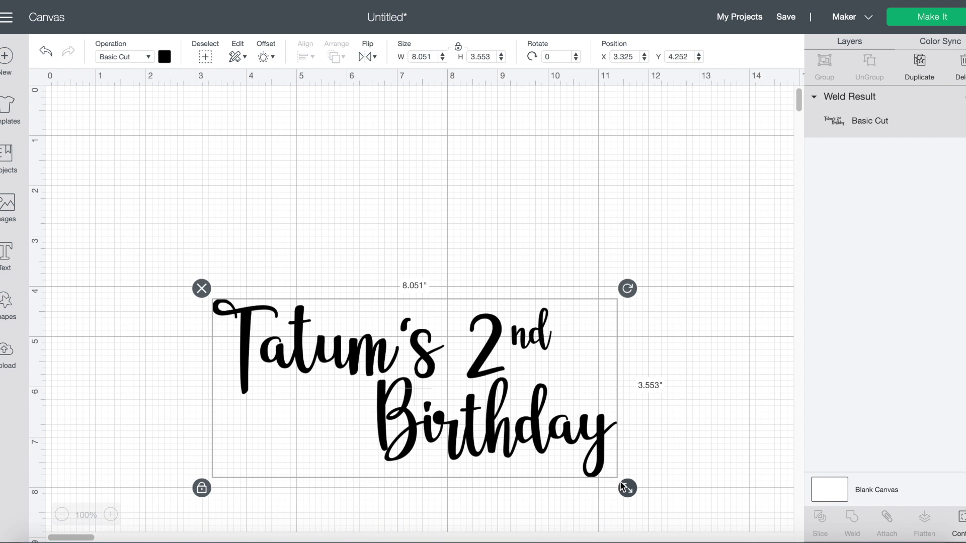
{"action": "left_click_drag", "start_coordinate": [626, 487], "coordinate": [546, 433]}
{"action": "left_click_drag", "start_coordinate": [474, 387], "coordinate": [502, 368]}
- Set the welded design's width to exactly 6.5 in
{"action": "left_click", "coordinate": [434, 53]}
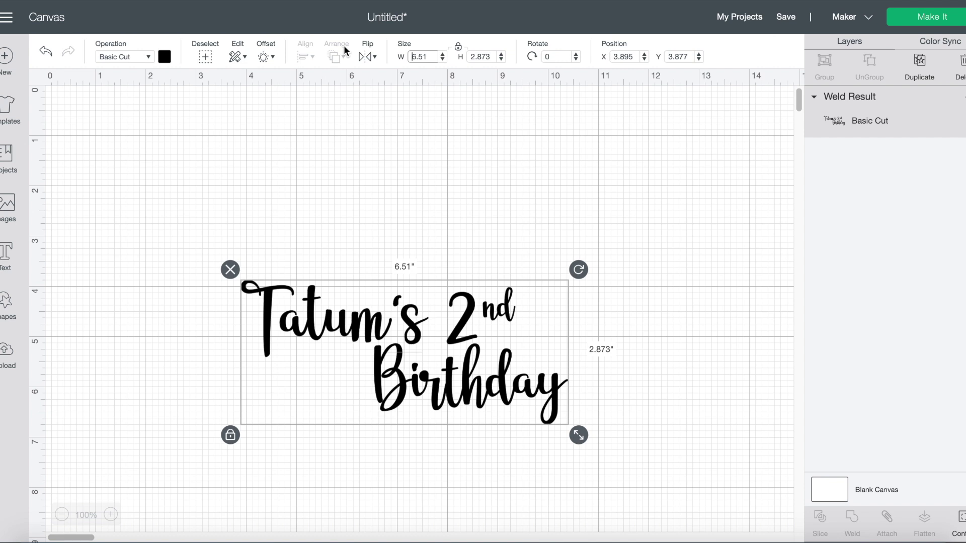
{"action": "key", "text": "ctrl+a"}
{"action": "type", "text": "6.5"}
{"action": "key", "text": "Return"}
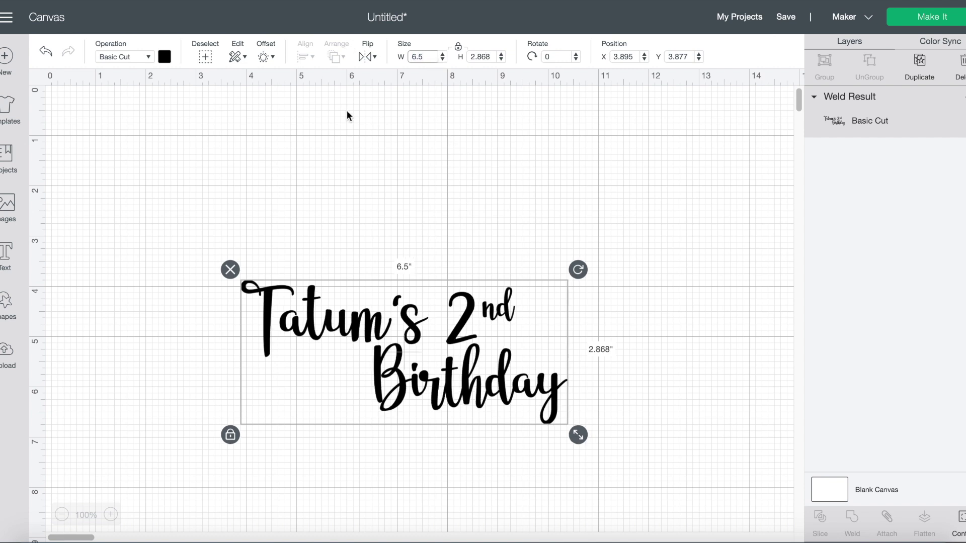
{"action": "left_click", "coordinate": [386, 187]}
{"action": "left_click", "coordinate": [410, 327]}
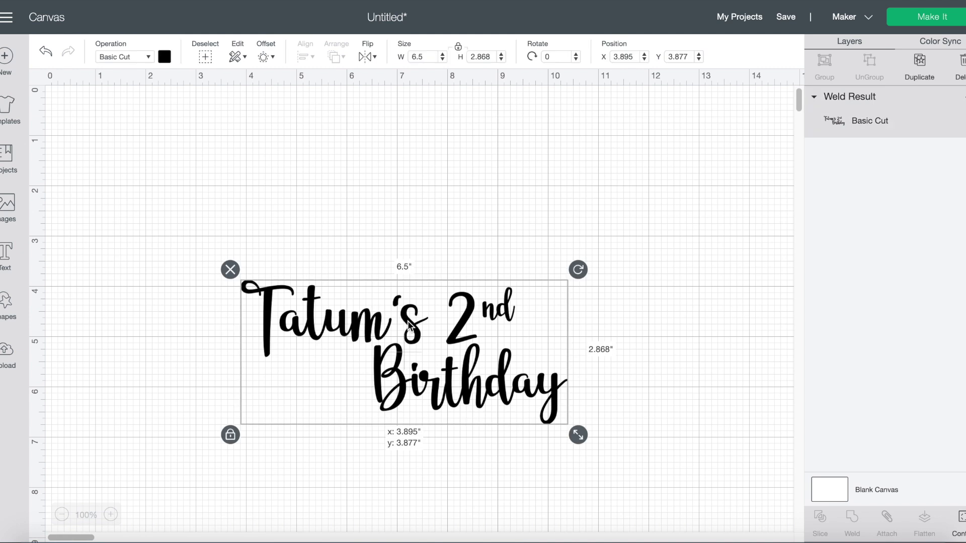
{"action": "left_click", "coordinate": [265, 58]}
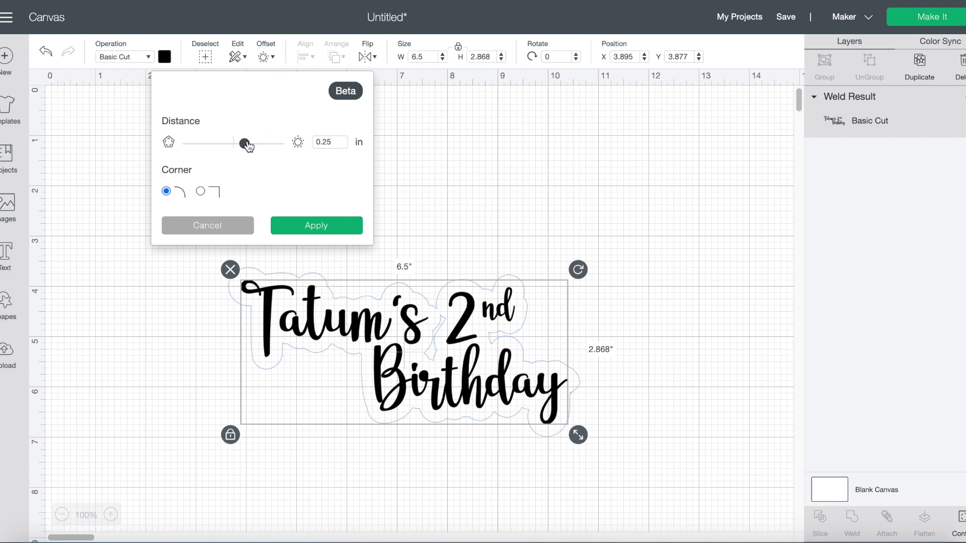
- Adjust the offset from 0.417 to 0.264 in, rounded corners, and apply the dark grey backing
{"action": "left_click_drag", "start_coordinate": [247, 145], "coordinate": [253, 146]}
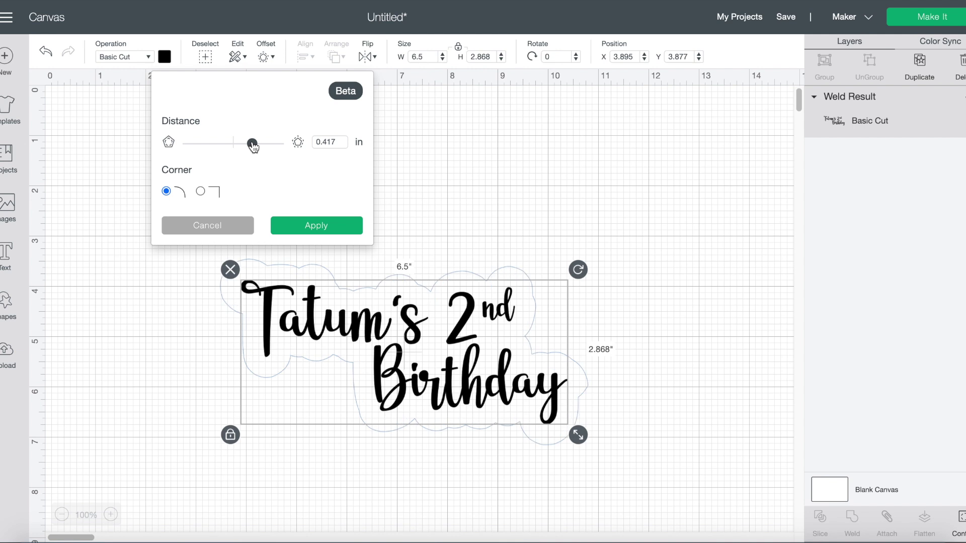
{"action": "left_click_drag", "start_coordinate": [253, 145], "coordinate": [245, 146]}
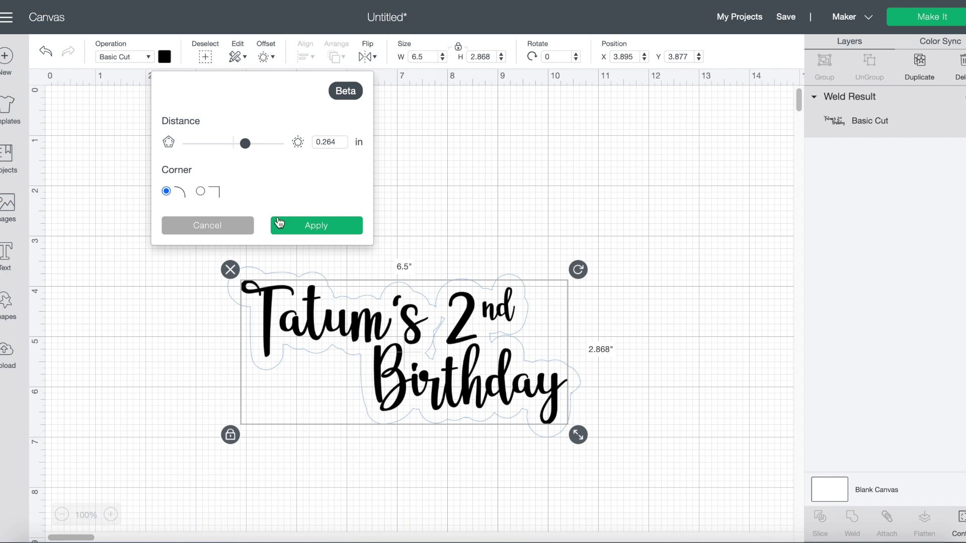
{"action": "left_click", "coordinate": [301, 226]}
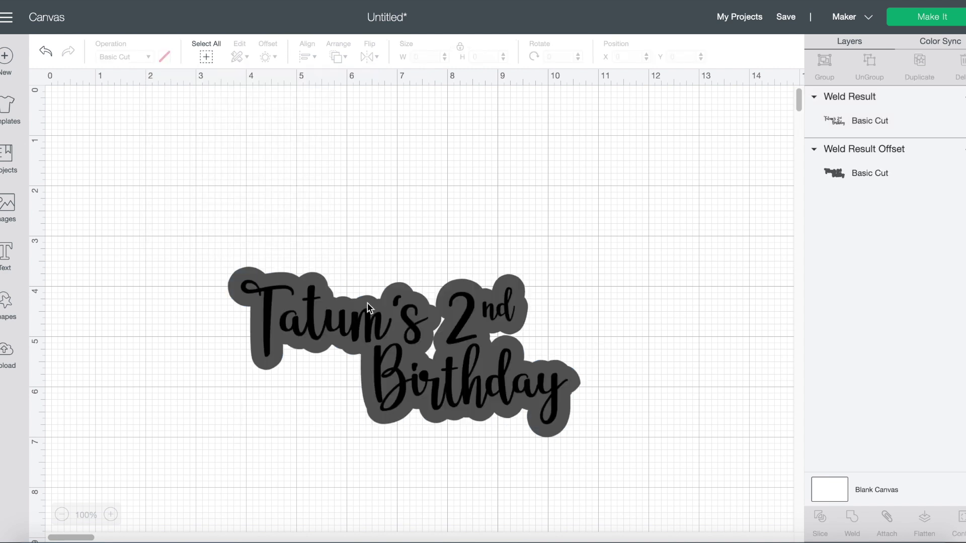
- Move the welded text aside and hide the small stray inner contour in the offset backing
{"action": "left_click", "coordinate": [409, 356]}
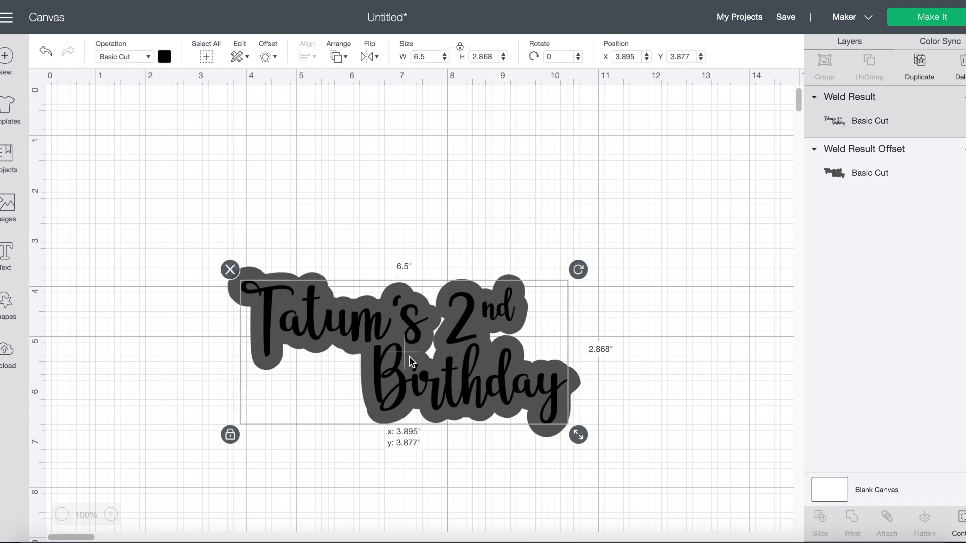
{"action": "left_click_drag", "start_coordinate": [409, 356], "coordinate": [566, 281]}
{"action": "left_click_drag", "start_coordinate": [442, 405], "coordinate": [413, 439]}
{"action": "left_click", "coordinate": [961, 520]}
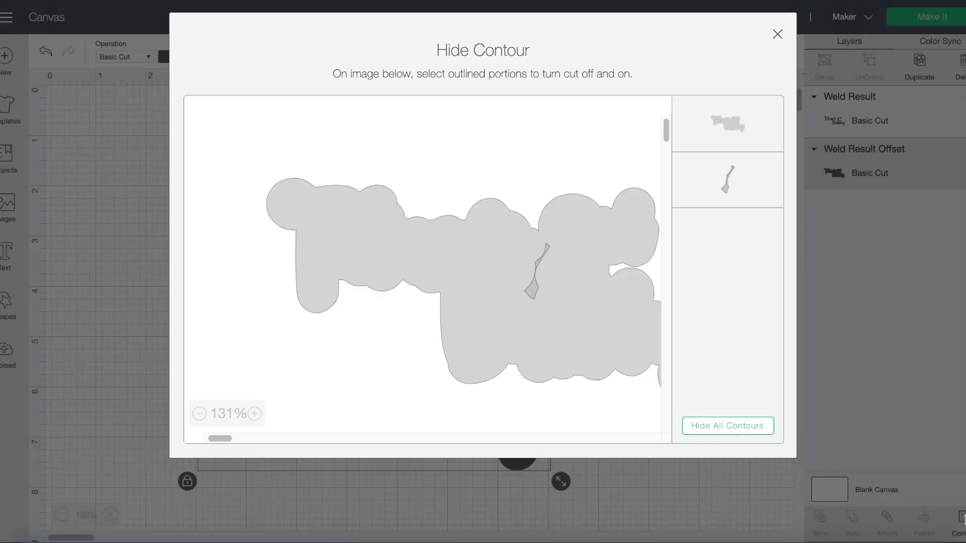
{"action": "left_click", "coordinate": [531, 289]}
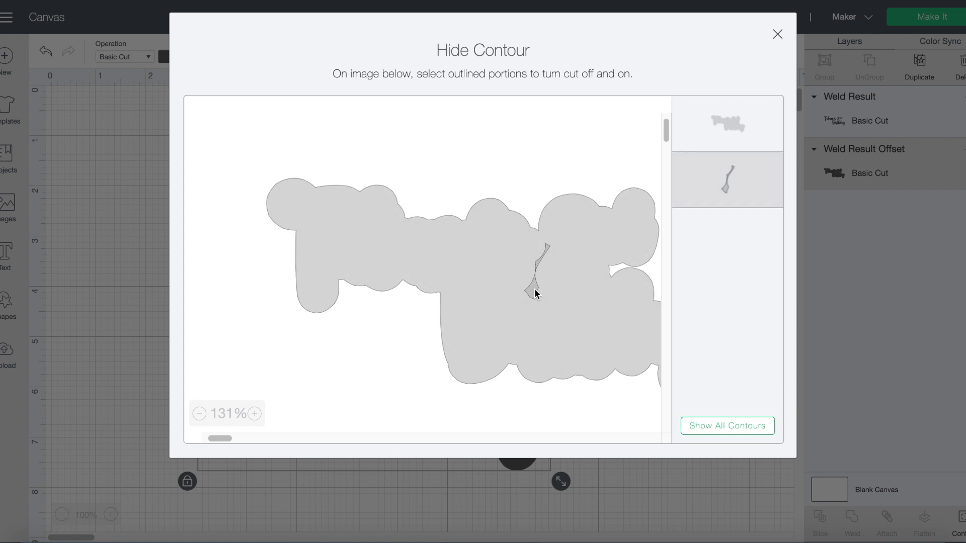
{"action": "left_click", "coordinate": [776, 35]}
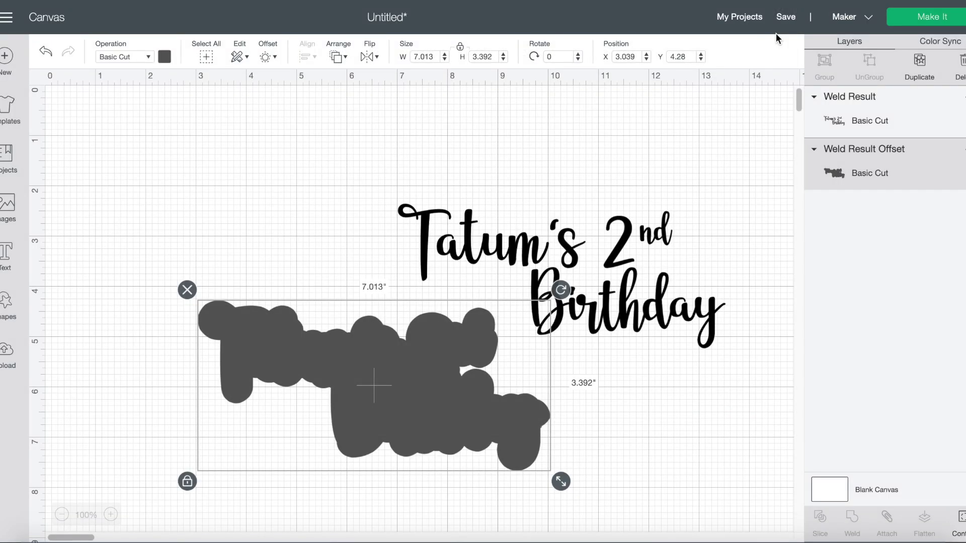
- Recheck the backing's contours and place the welded text back on top of the offset
{"action": "left_click_drag", "start_coordinate": [655, 279], "coordinate": [466, 384]}
{"action": "key", "text": "ctrl+z"}
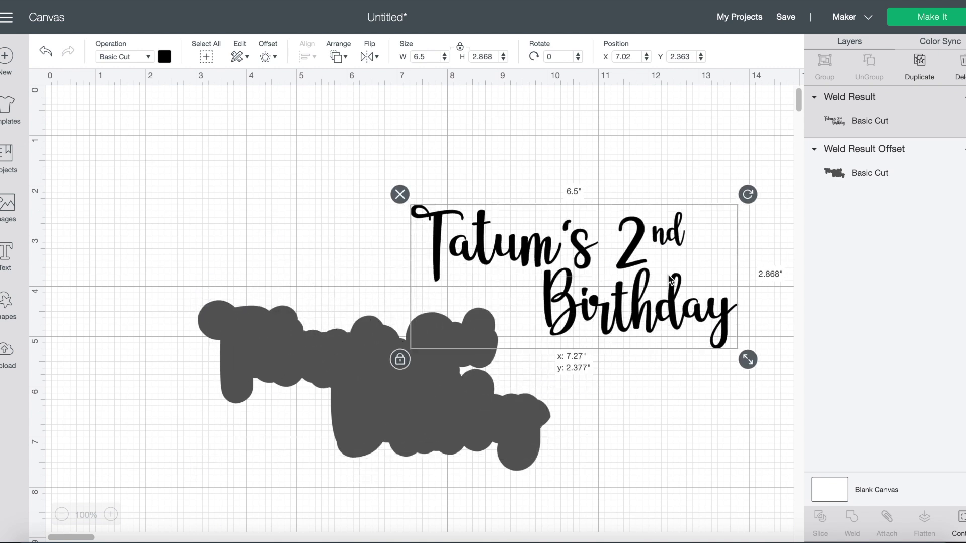
{"action": "left_click", "coordinate": [521, 412]}
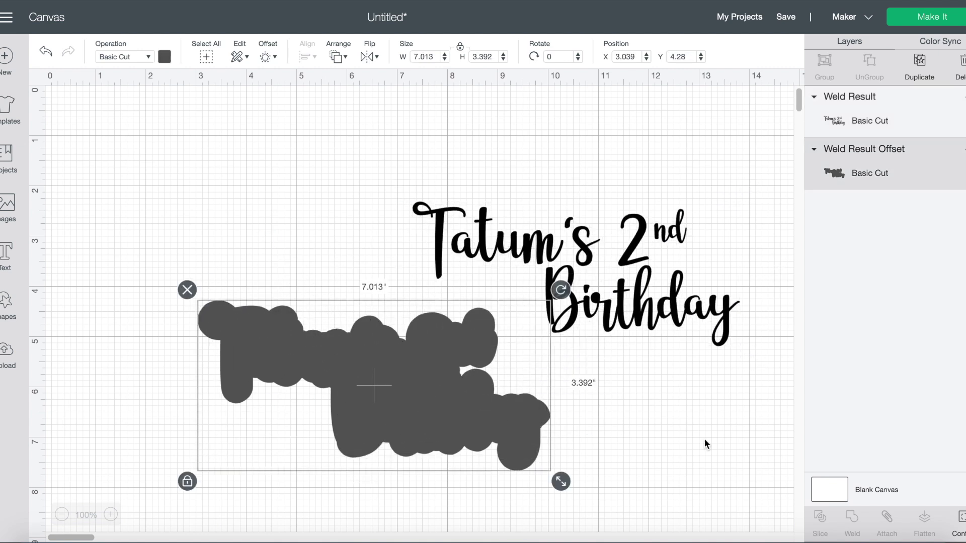
{"action": "left_click", "coordinate": [960, 522]}
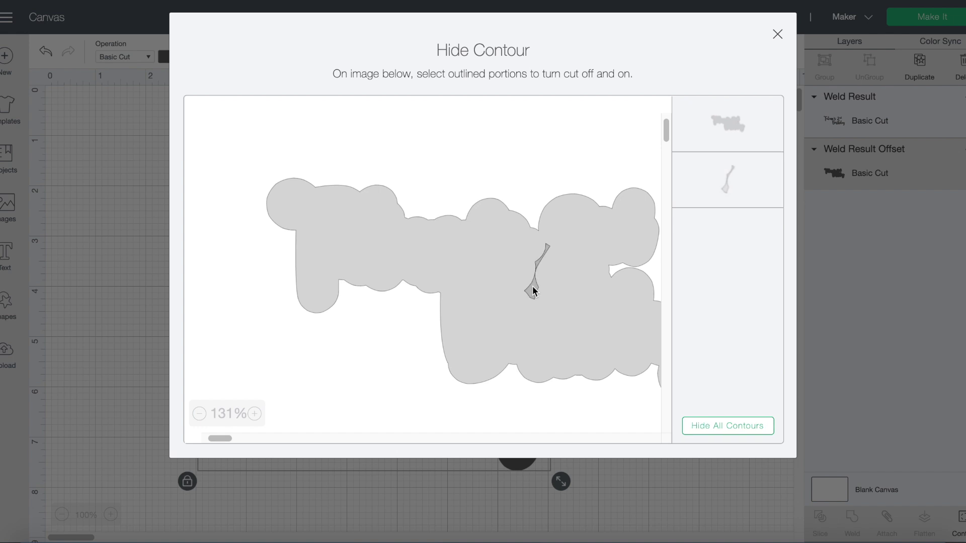
{"action": "left_click", "coordinate": [777, 35]}
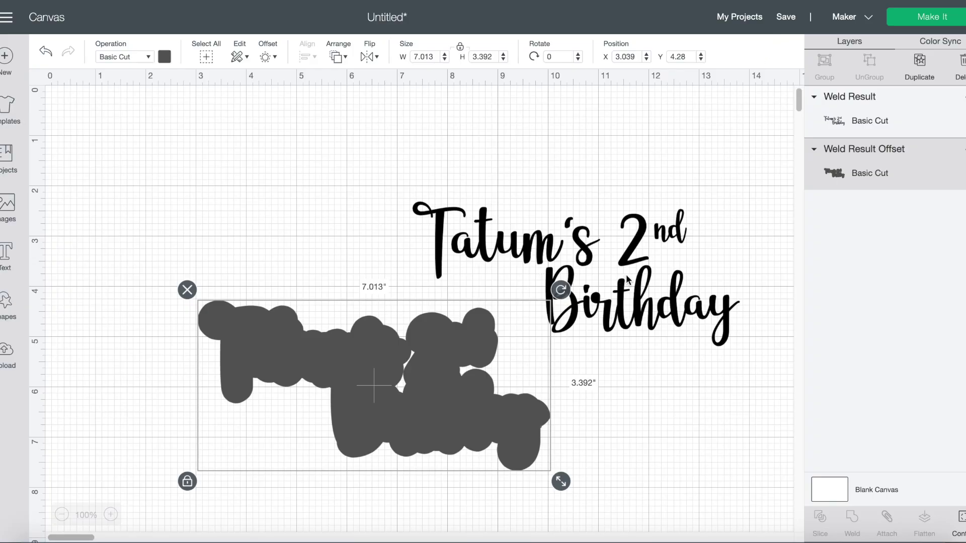
{"action": "left_click_drag", "start_coordinate": [626, 279], "coordinate": [423, 386]}
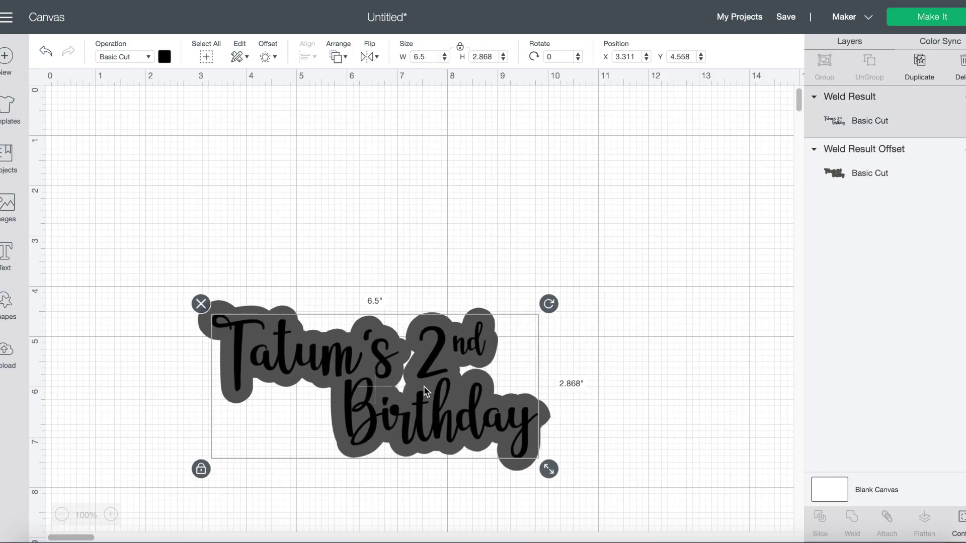
- Color the offset backing light grey and the lettering light orange
{"action": "left_click", "coordinate": [455, 312], "text": "shift"}
{"action": "left_click", "coordinate": [164, 56]}
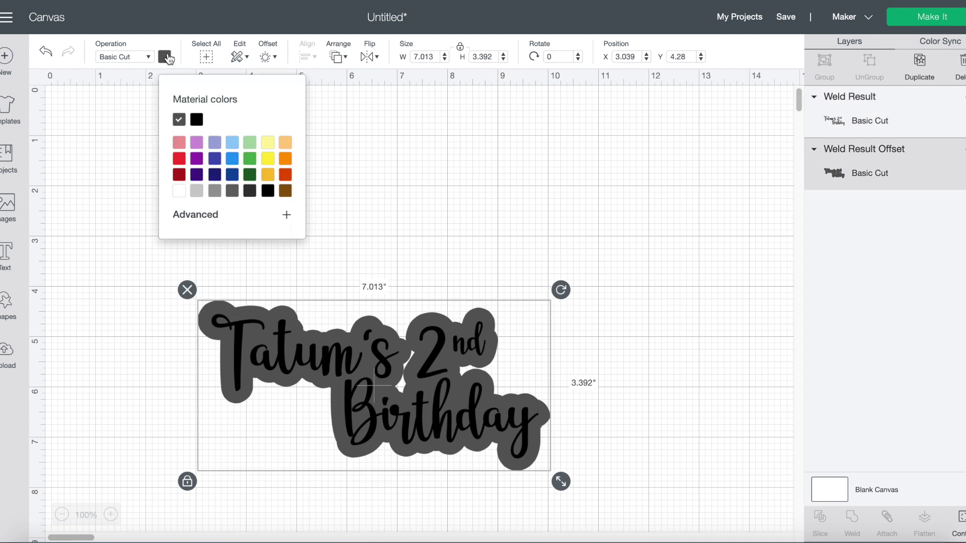
{"action": "left_click", "coordinate": [196, 191]}
{"action": "left_click", "coordinate": [334, 347]}
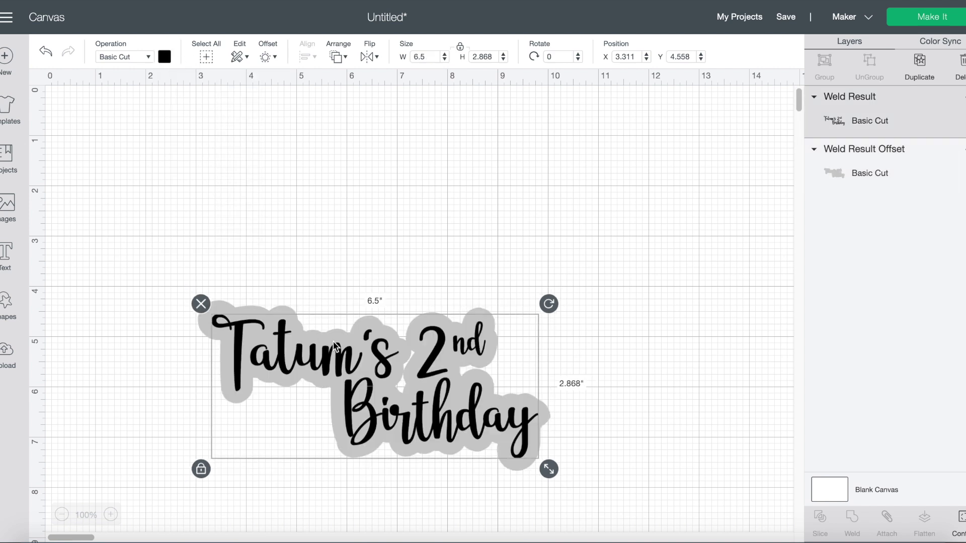
{"action": "left_click", "coordinate": [165, 57]}
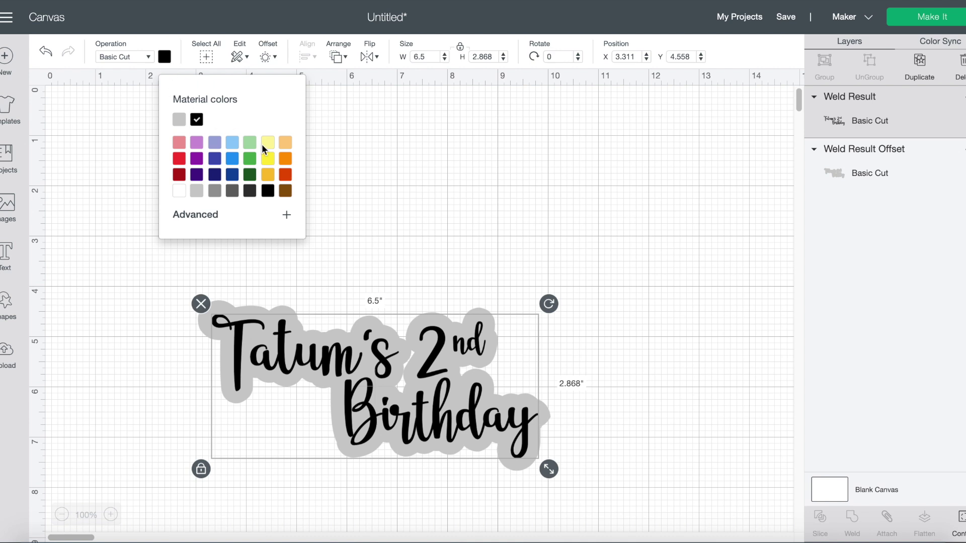
{"action": "left_click", "coordinate": [285, 143]}
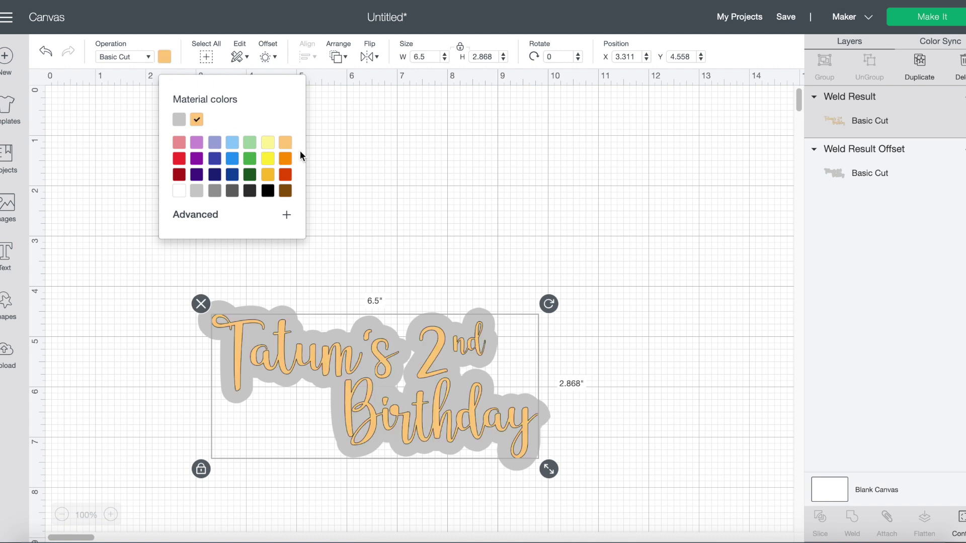
- Select the text and backing together, apply an alignment option, and group them
{"action": "left_click_drag", "start_coordinate": [360, 243], "coordinate": [448, 332]}
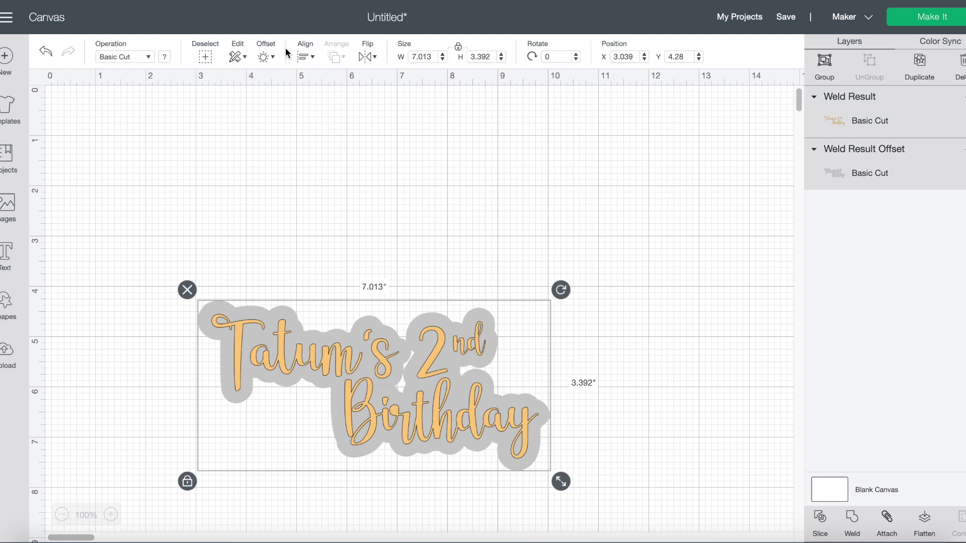
{"action": "left_click", "coordinate": [305, 56]}
{"action": "left_click", "coordinate": [334, 204]}
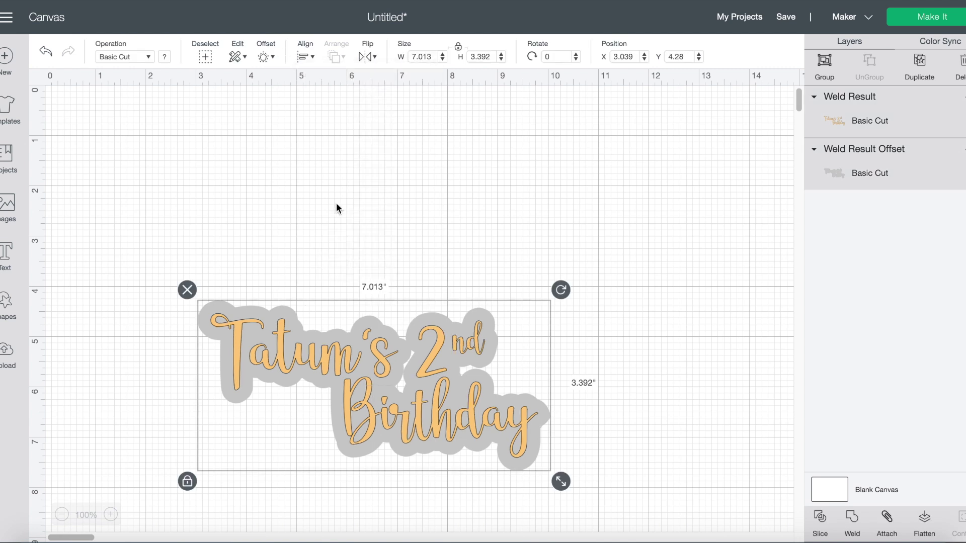
{"action": "left_click", "coordinate": [824, 62]}
{"action": "left_click", "coordinate": [691, 198]}
{"action": "scroll", "coordinate": [691, 199], "scroll_direction": "down", "scroll_amount": 2}
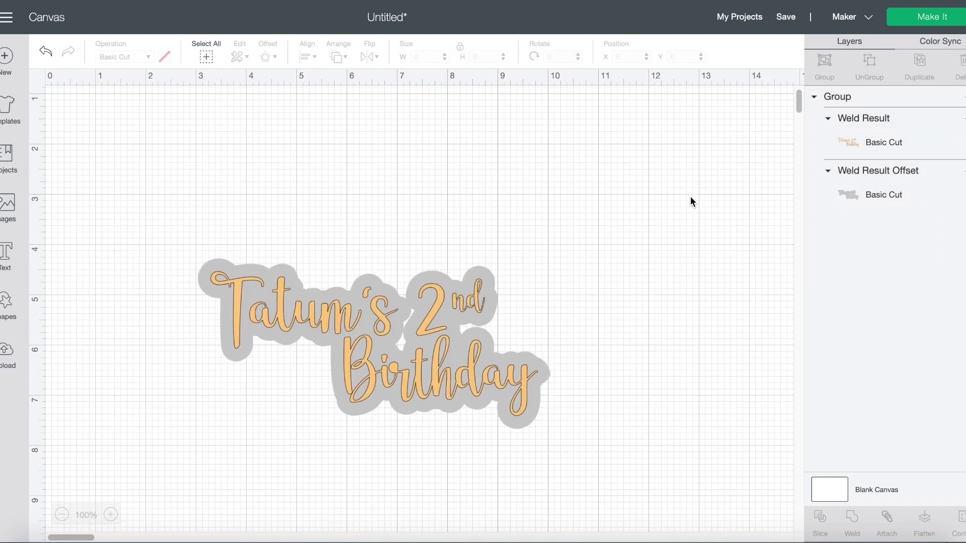